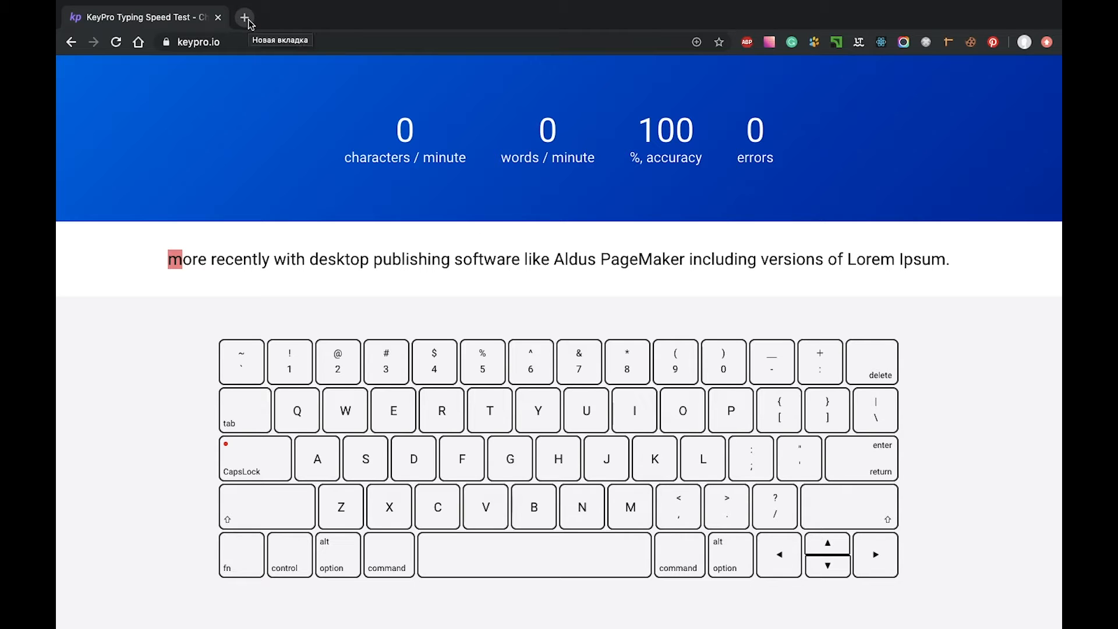
Open Google Analytics in a new browser tab by looking up "google analytics"
{"action": "left_click", "coordinate": [245, 17]}
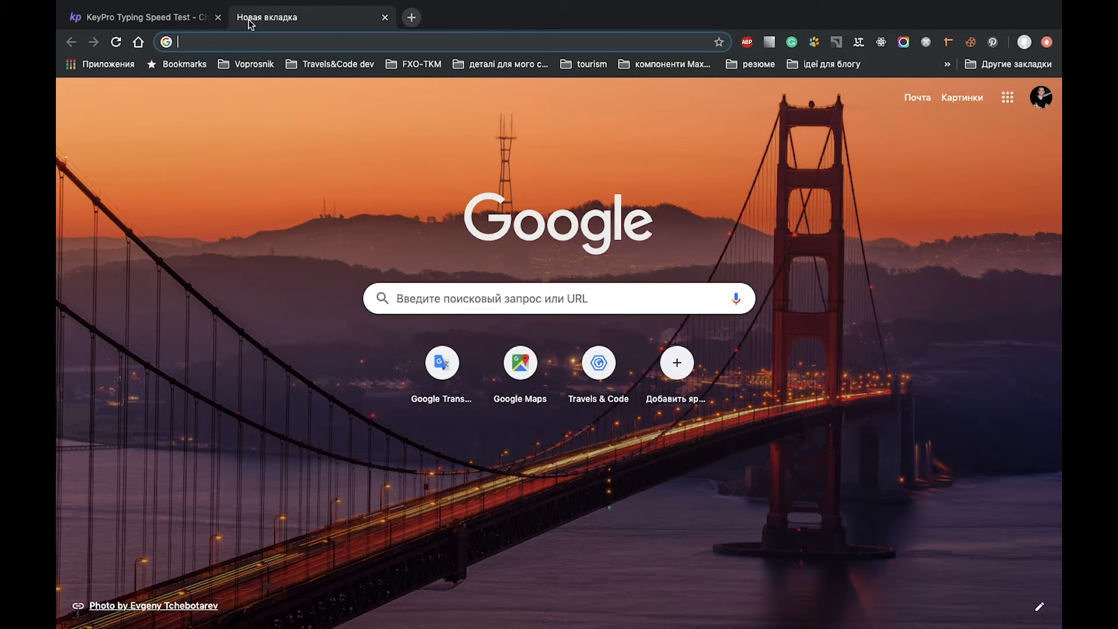
{"action": "type", "text": "goo"}
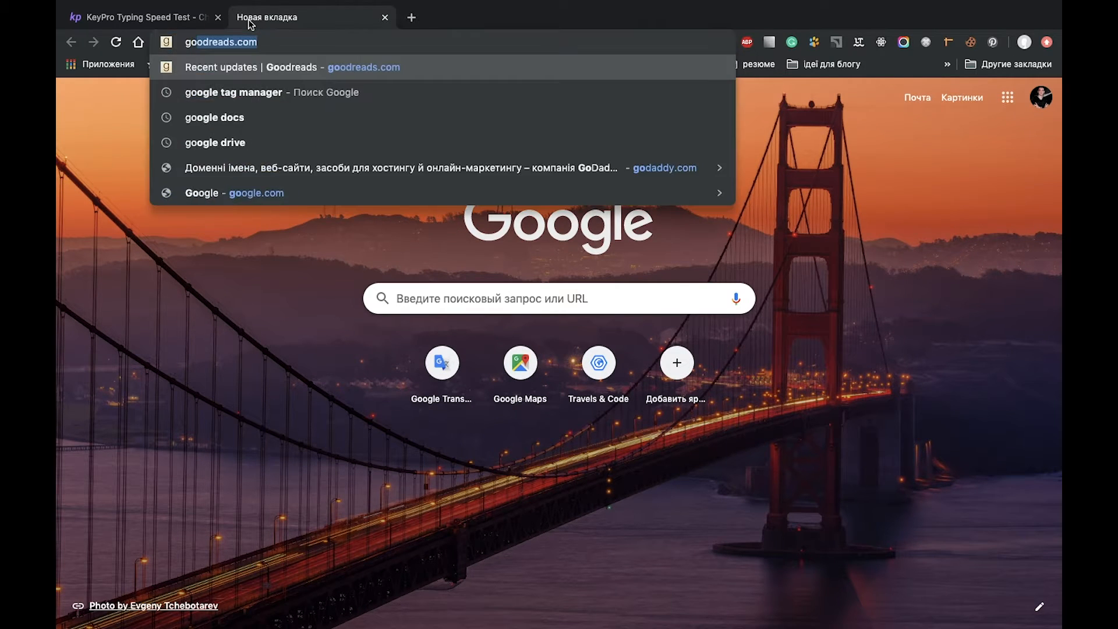
{"action": "type", "text": "gle analytics"}
{"action": "key", "text": "Return"}
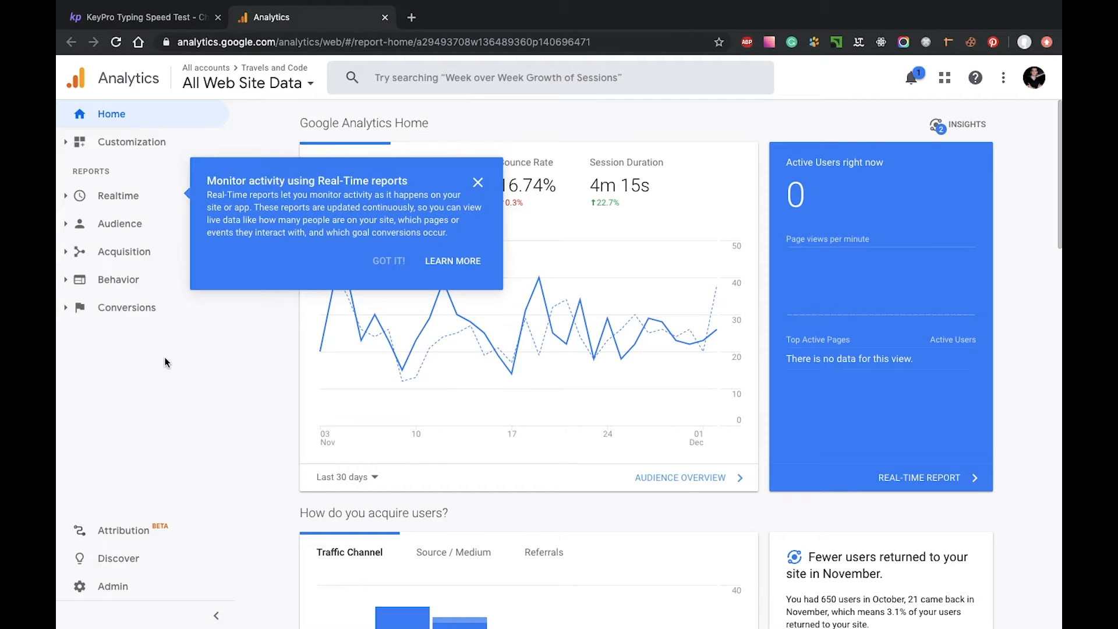
Start creating a new property in the Analytics administration settings and choose Web as what to measure
{"action": "left_click", "coordinate": [112, 589]}
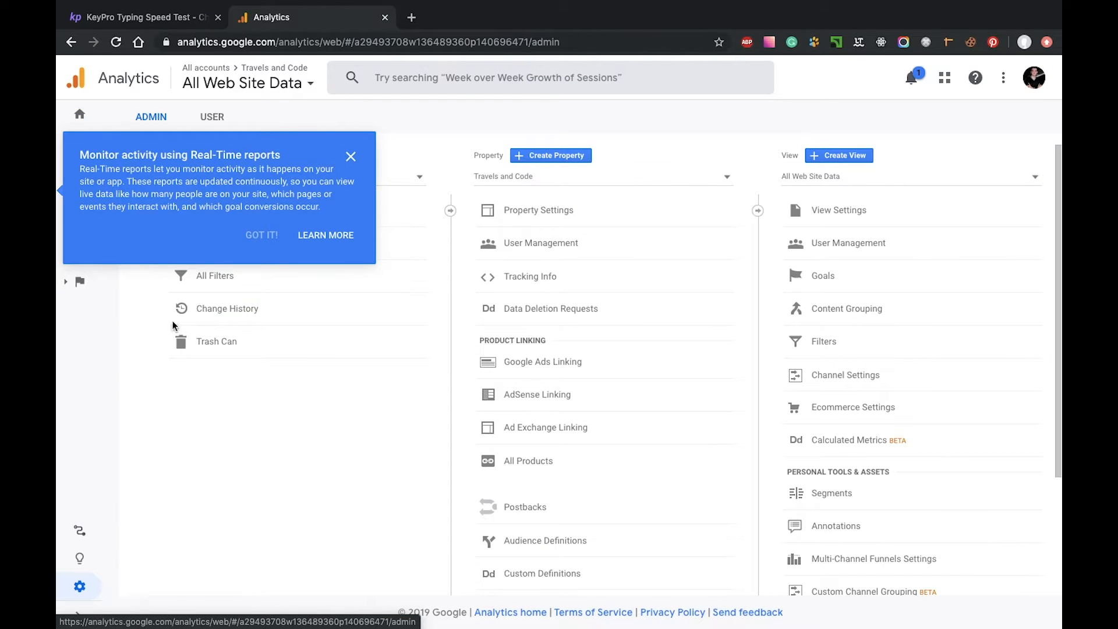
{"action": "left_click", "coordinate": [349, 158]}
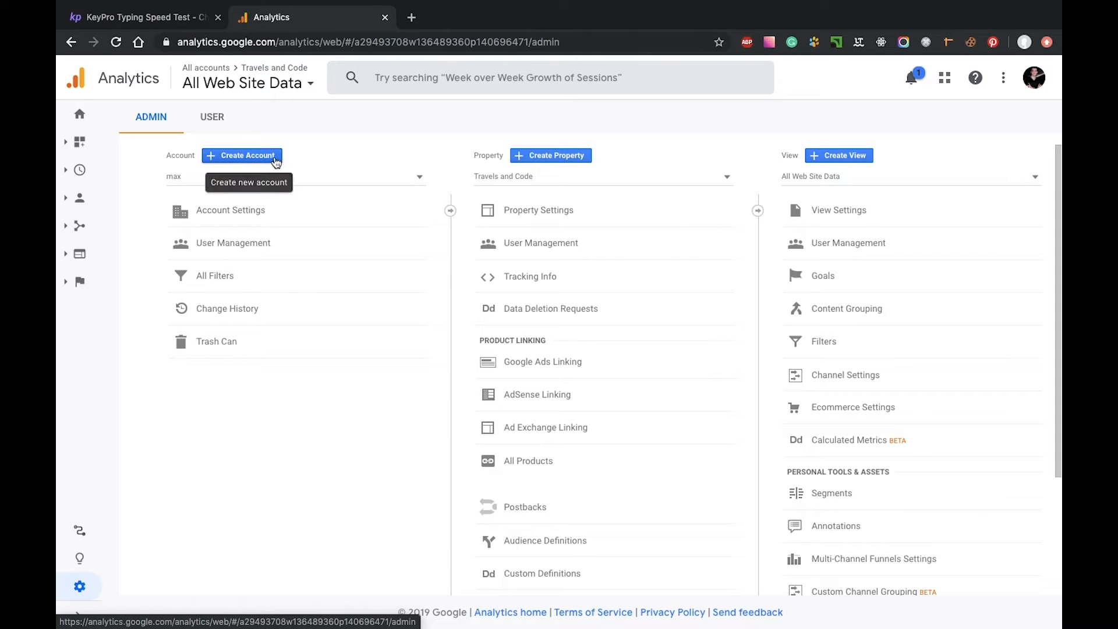
{"action": "left_click", "coordinate": [556, 155]}
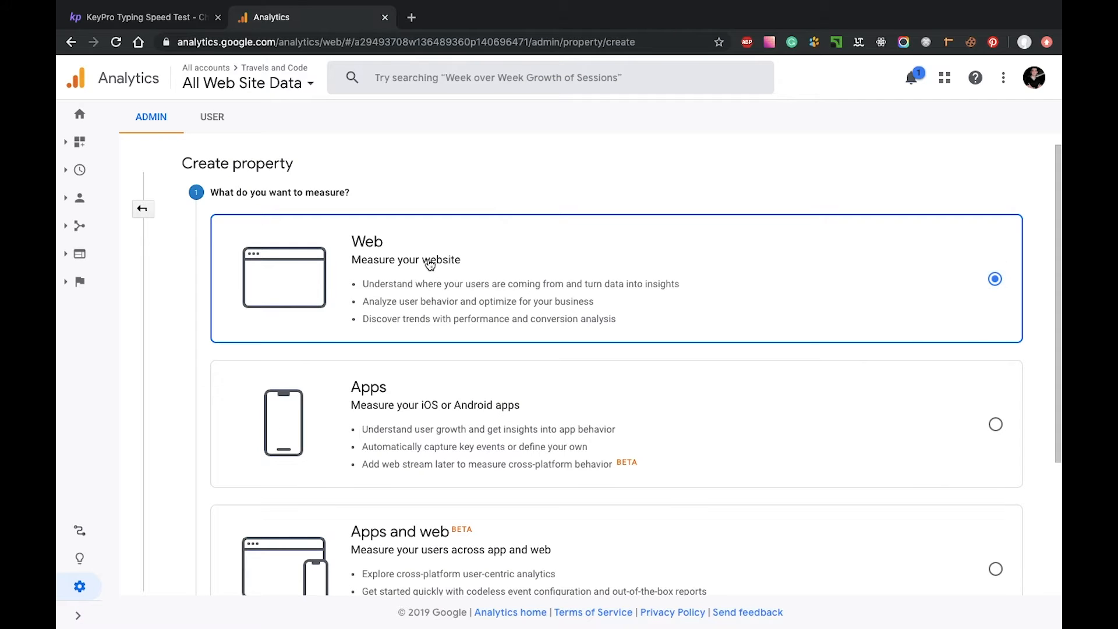
{"action": "scroll", "coordinate": [429, 265], "scroll_direction": "down", "scroll_amount": 3}
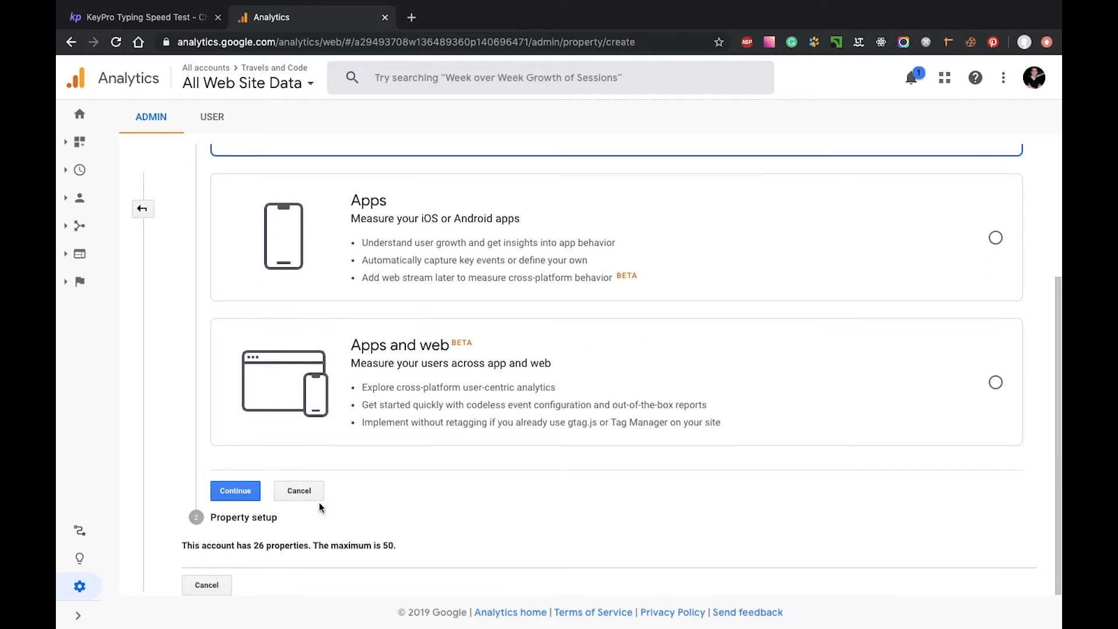
{"action": "left_click", "coordinate": [241, 494]}
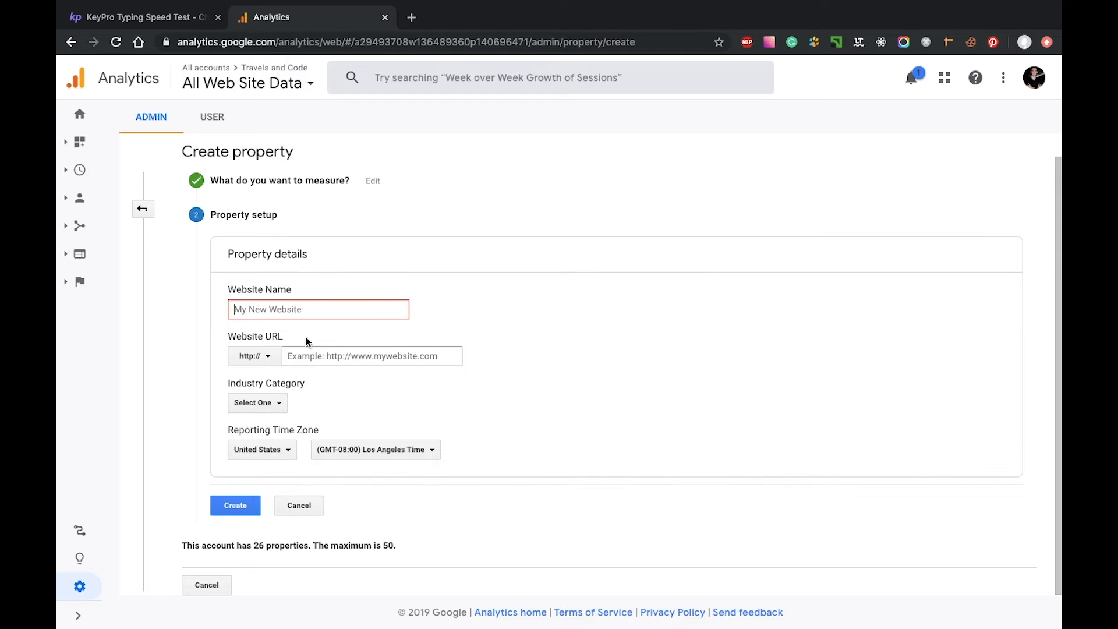
{"action": "type", "text": "key"}
{"action": "key", "text": "BackSpace"}
{"action": "key", "text": "BackSpace"}
{"action": "type", "text": "KeyPro"}
{"action": "left_click", "coordinate": [255, 356]}
{"action": "left_click", "coordinate": [271, 399]}
{"action": "left_click", "coordinate": [337, 341]}
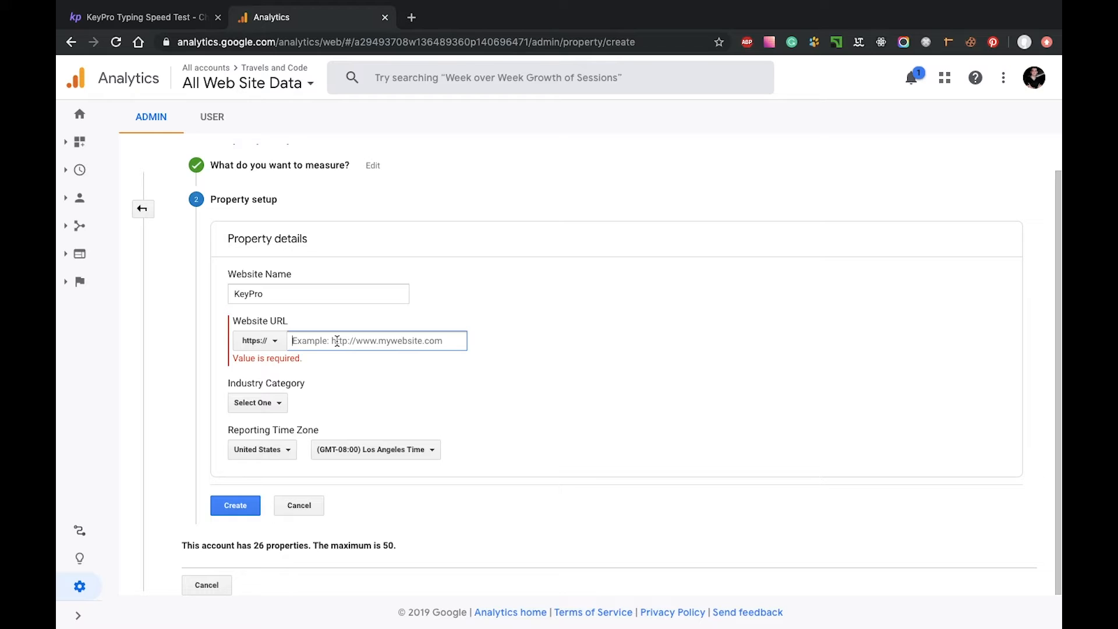
{"action": "type", "text": "keypro.io"}
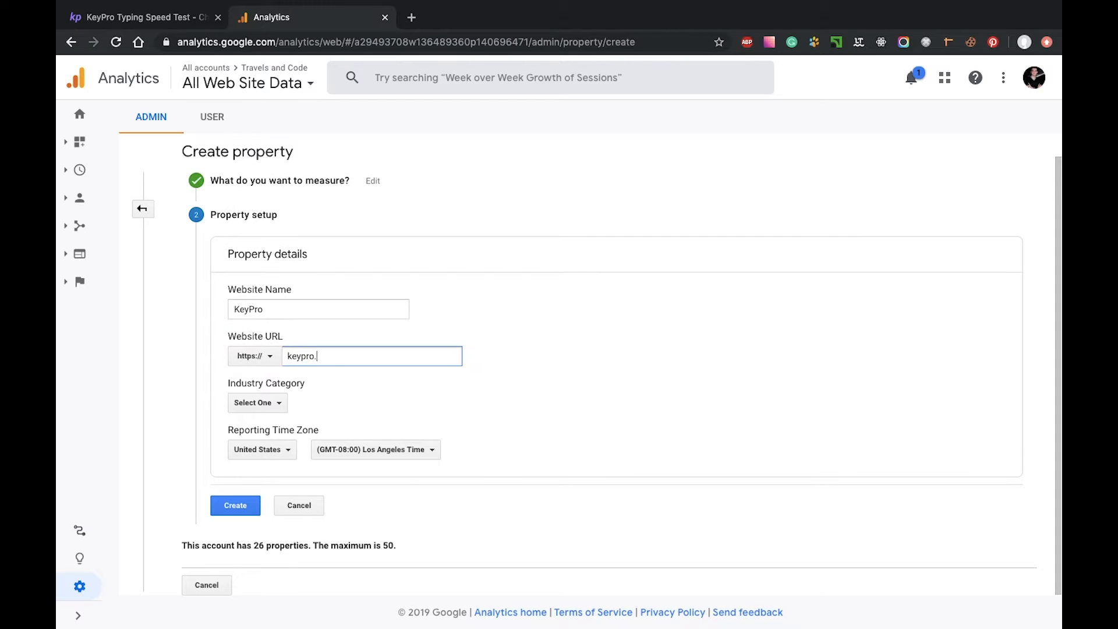
Set the industry category to Other and create the property
{"action": "left_click", "coordinate": [279, 402]}
{"action": "scroll", "coordinate": [299, 484], "scroll_direction": "down", "scroll_amount": 10}
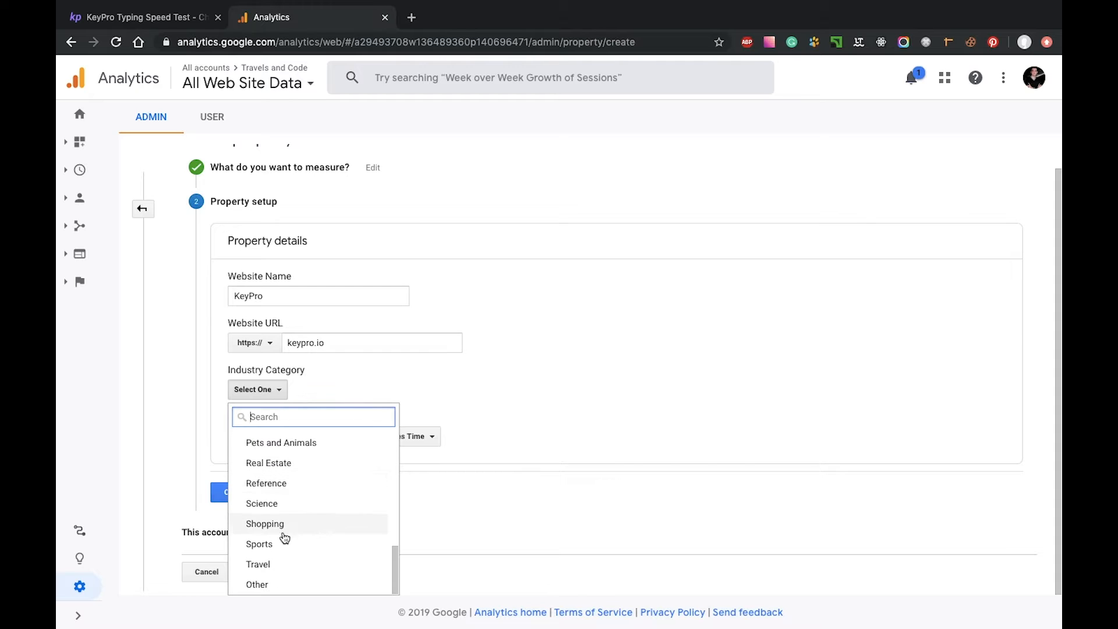
{"action": "left_click", "coordinate": [258, 584]}
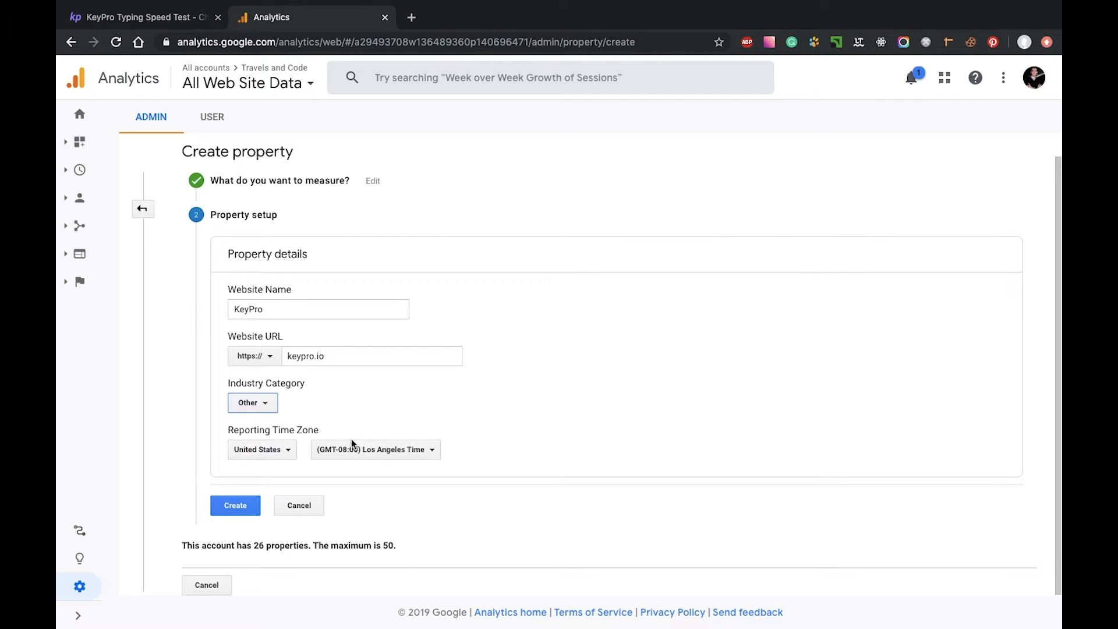
{"action": "left_click", "coordinate": [235, 505]}
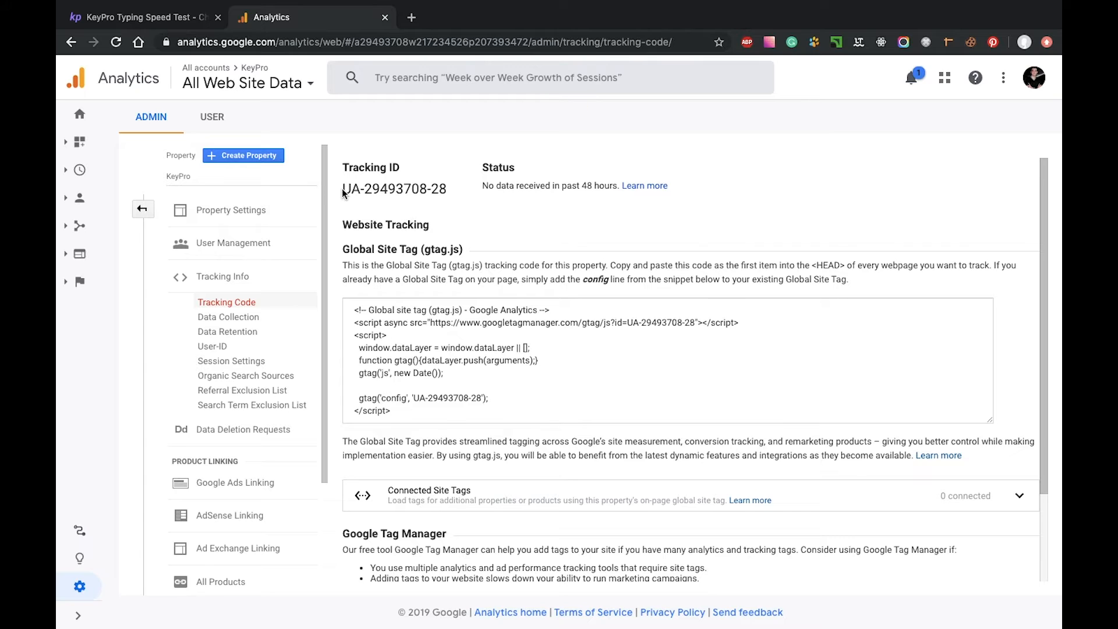
{"action": "left_click_drag", "start_coordinate": [446, 188], "coordinate": [343, 170]}
{"action": "left_click", "coordinate": [371, 244]}
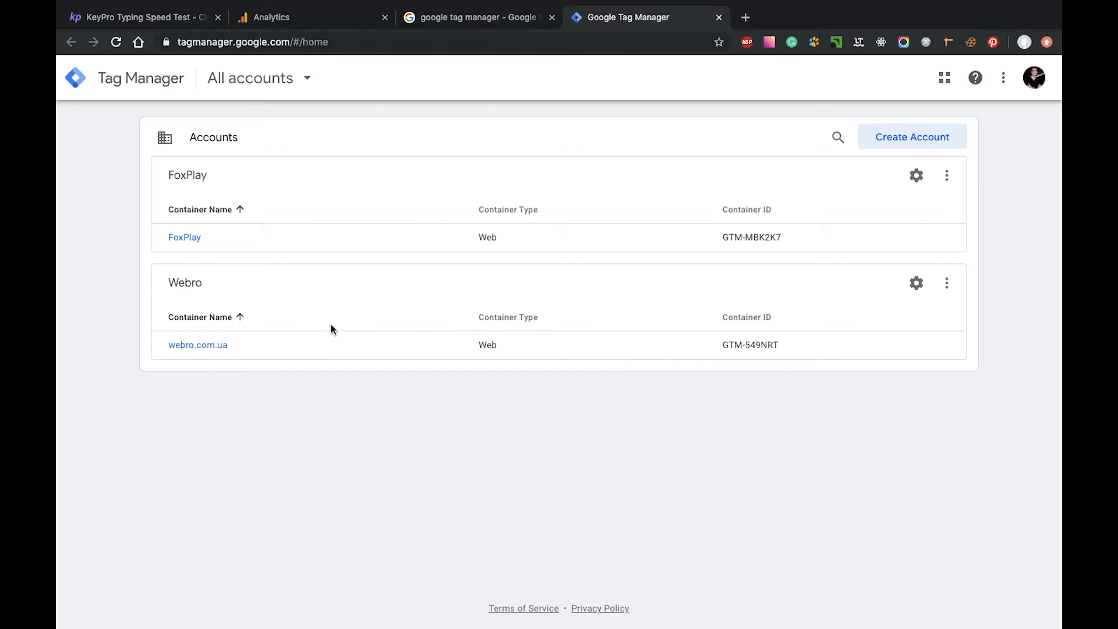
Start a new account in Google Tag Manager and name it KeyPro
{"action": "left_click", "coordinate": [911, 130]}
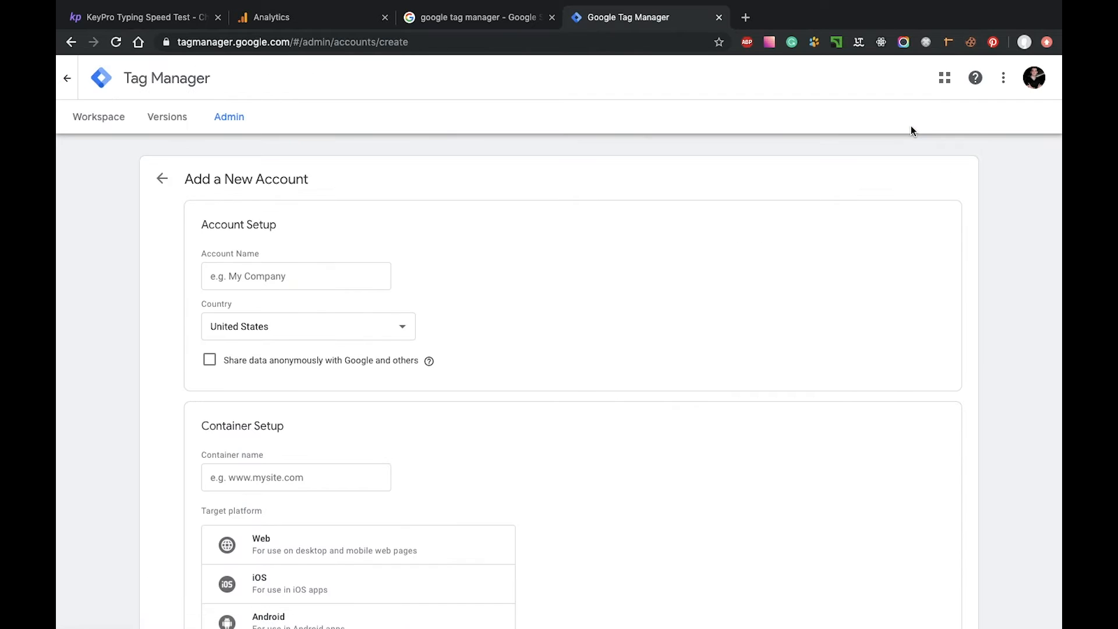
{"action": "left_click", "coordinate": [329, 275]}
{"action": "type", "text": "KeyPro"}
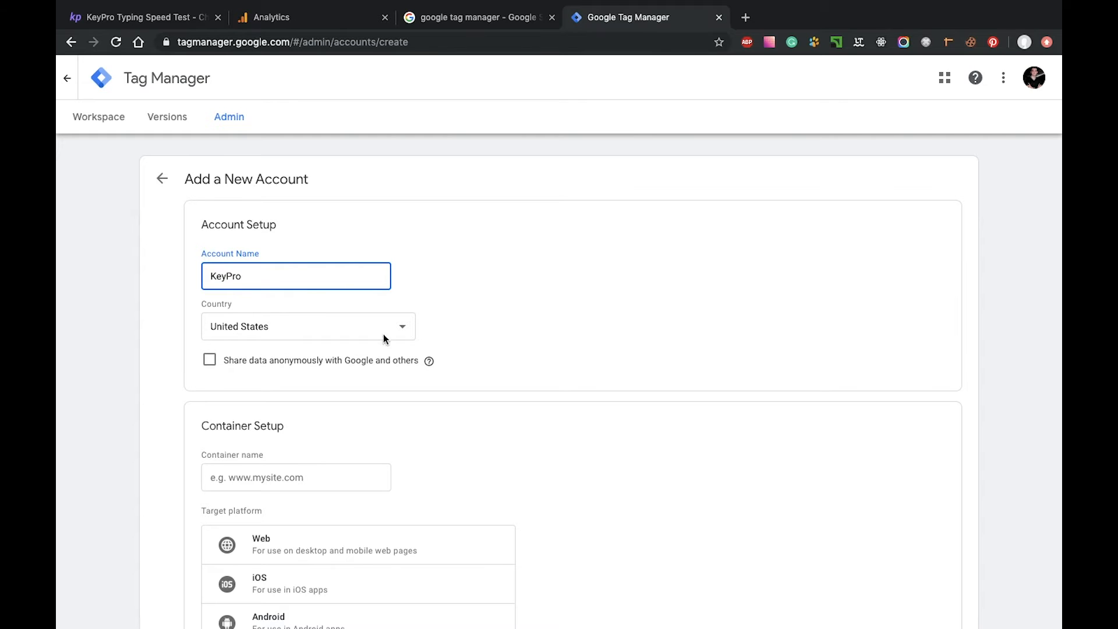
Name the container keypro.io and choose Web as its target platform
{"action": "scroll", "coordinate": [278, 342], "scroll_direction": "down", "scroll_amount": 2}
{"action": "left_click", "coordinate": [267, 408]}
{"action": "type", "text": "h"}
{"action": "key", "text": "BackSpace"}
{"action": "type", "text": "keypro.io"}
{"action": "left_click", "coordinate": [283, 475]}
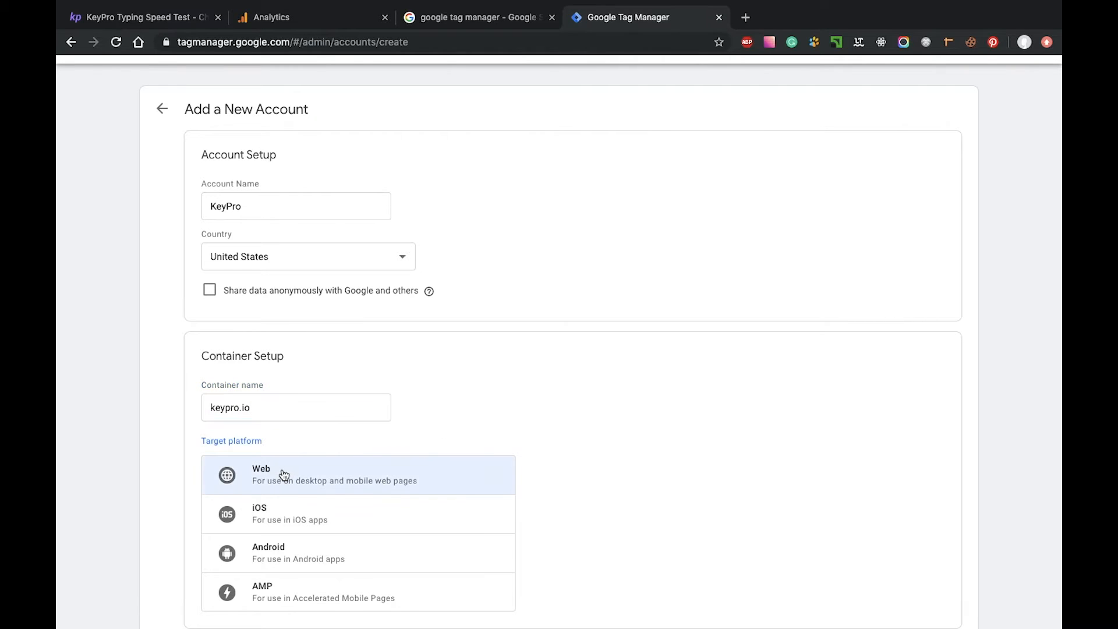
Create the Tag Manager account and accept the Terms of Service Agreement
{"action": "scroll", "coordinate": [550, 417], "scroll_direction": "down", "scroll_amount": 2}
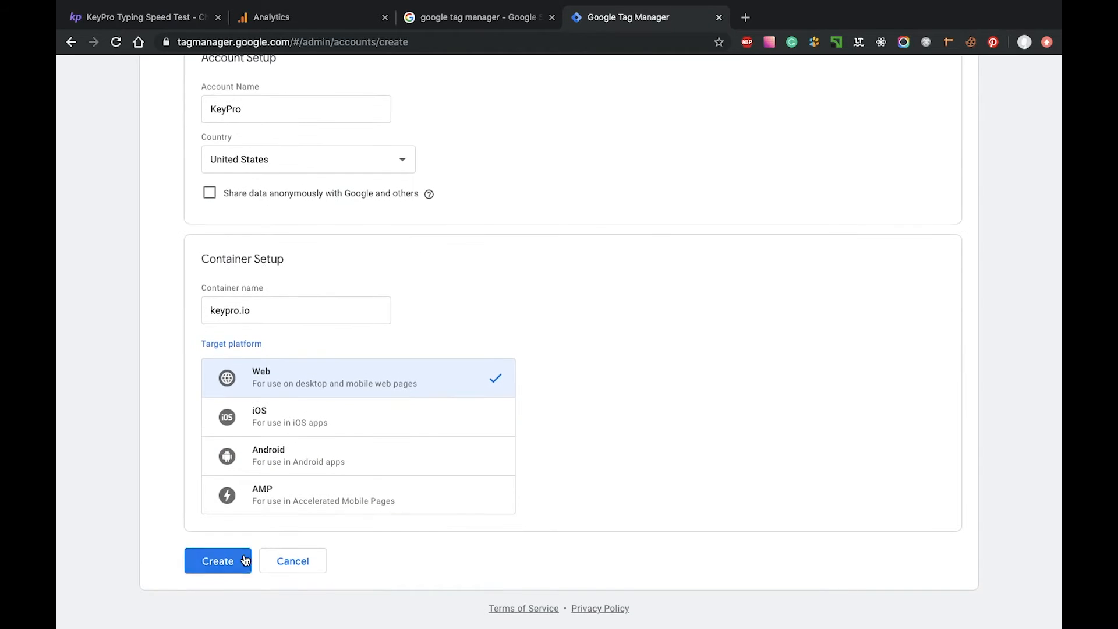
{"action": "left_click", "coordinate": [246, 559]}
{"action": "scroll", "coordinate": [464, 378], "scroll_direction": "down", "scroll_amount": 4}
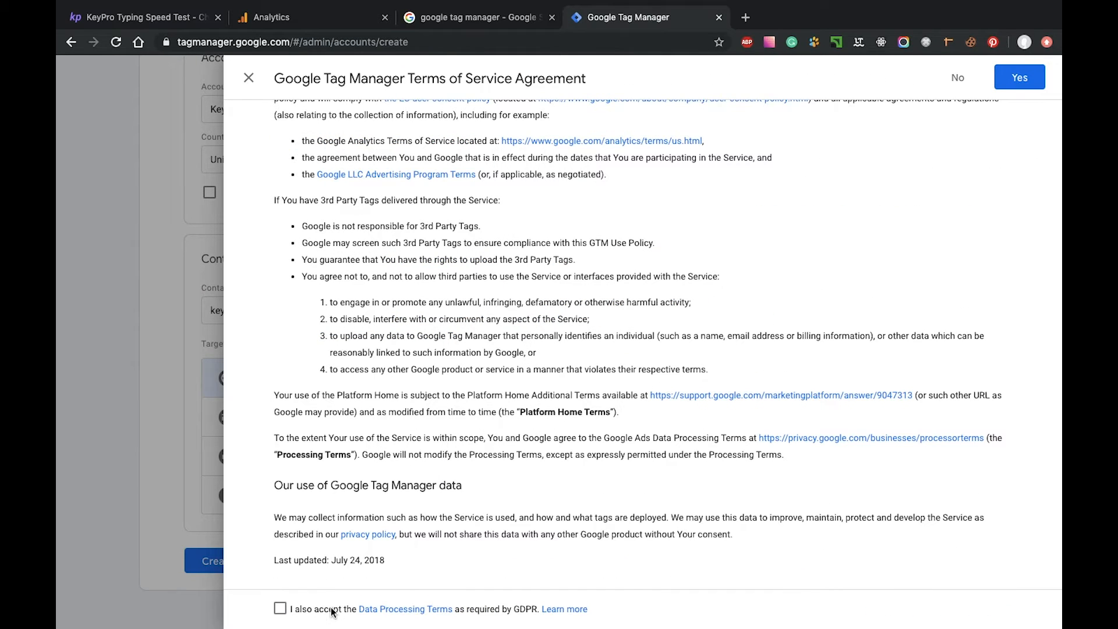
{"action": "left_click", "coordinate": [1027, 79]}
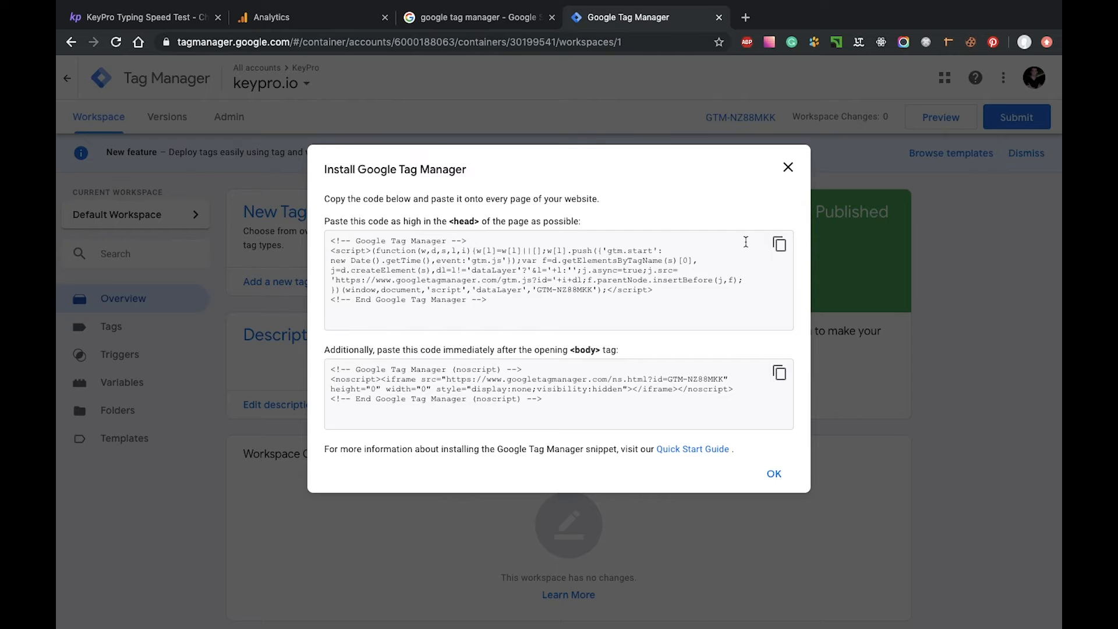
Copy the Google Tag Manager head snippet and paste it directly after the opening head tag of index.html in WebStorm
{"action": "left_click", "coordinate": [779, 245]}
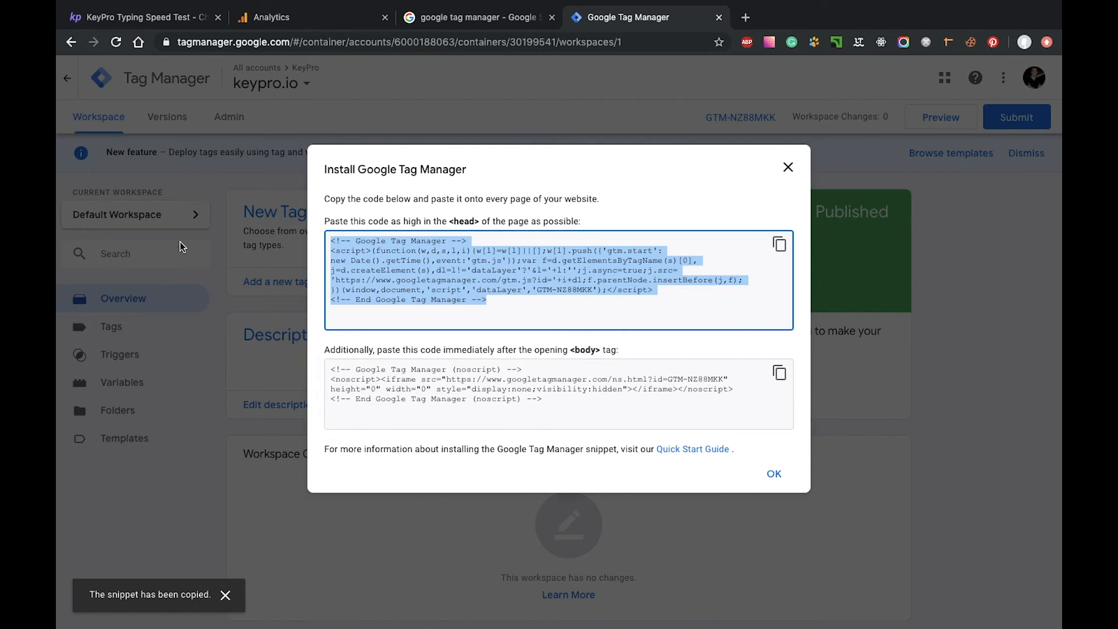
{"action": "key", "text": "ctrl+Right"}
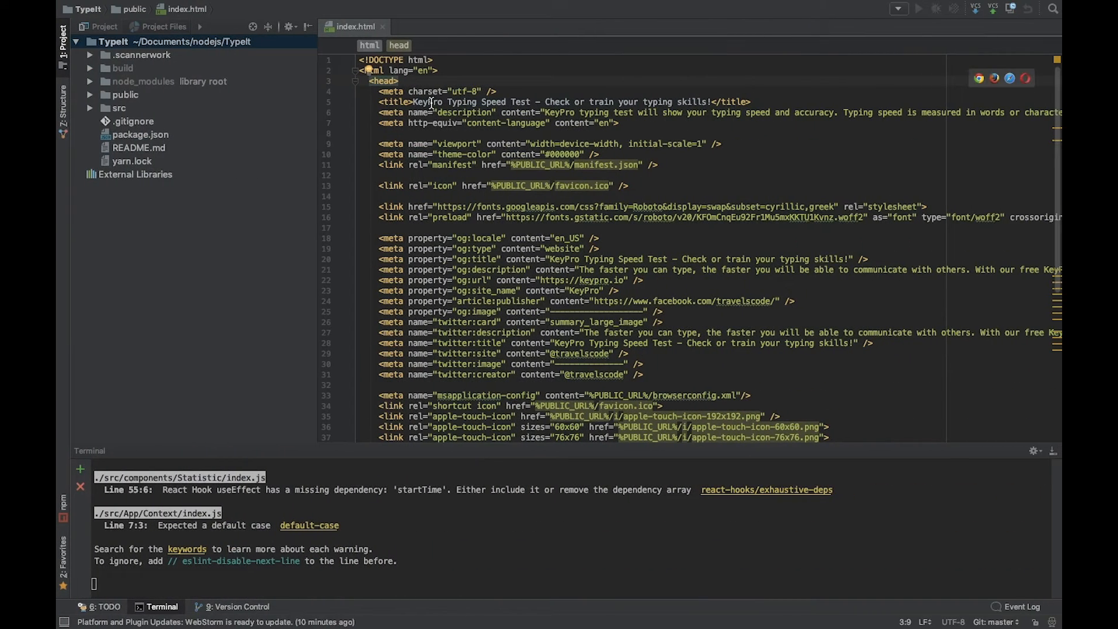
{"action": "key", "text": "Return"}
{"action": "key", "text": "ctrl+v"}
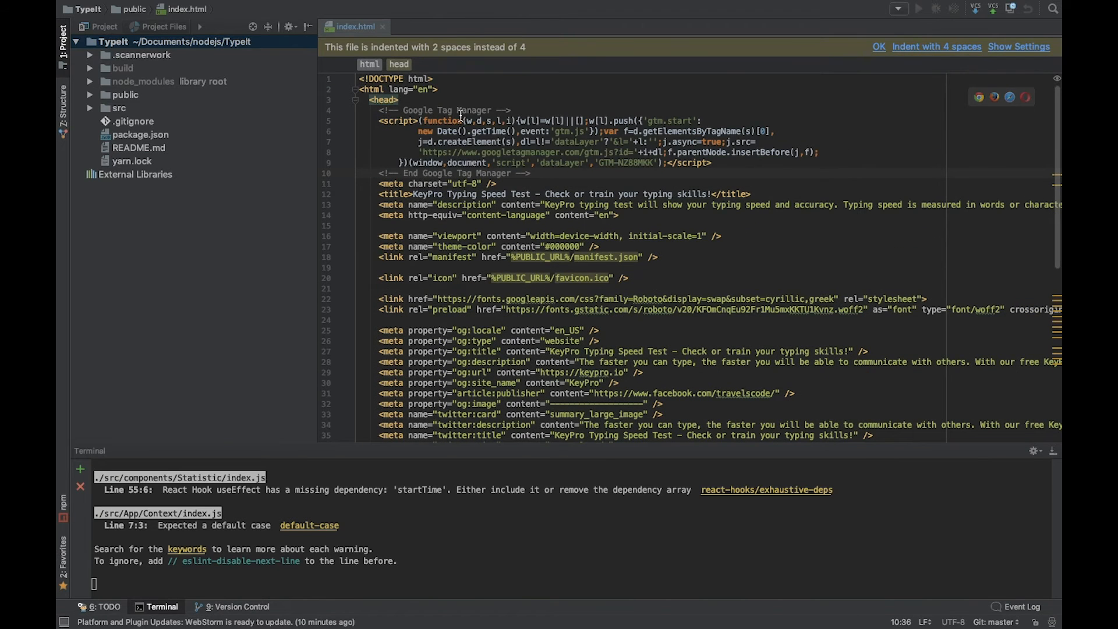
Copy the Tag Manager noscript snippet from the browser and paste it directly after the opening body tag of index.html
{"action": "key", "text": "ctrl+Left"}
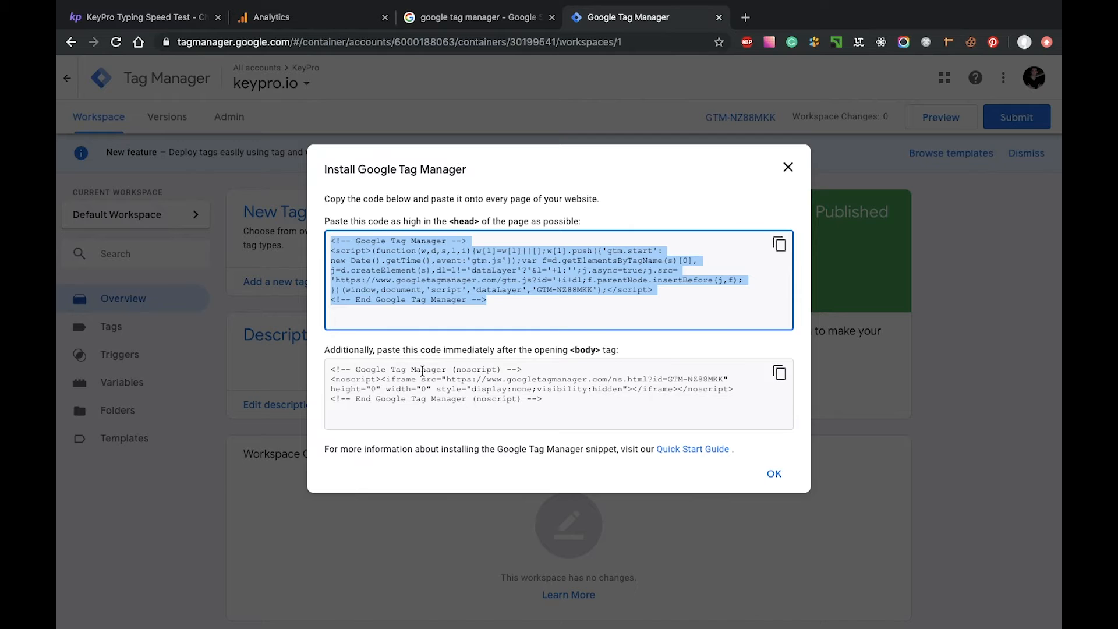
{"action": "left_click", "coordinate": [780, 374]}
{"action": "left_click", "coordinate": [780, 375]}
{"action": "key", "text": "ctrl+Right"}
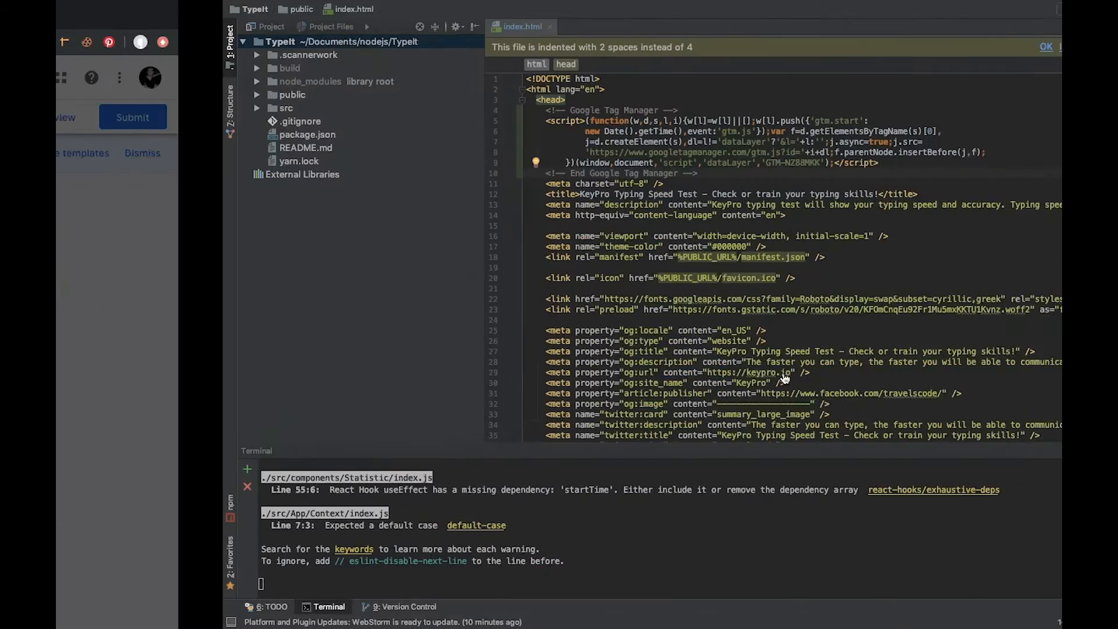
{"action": "left_click", "coordinate": [400, 333]}
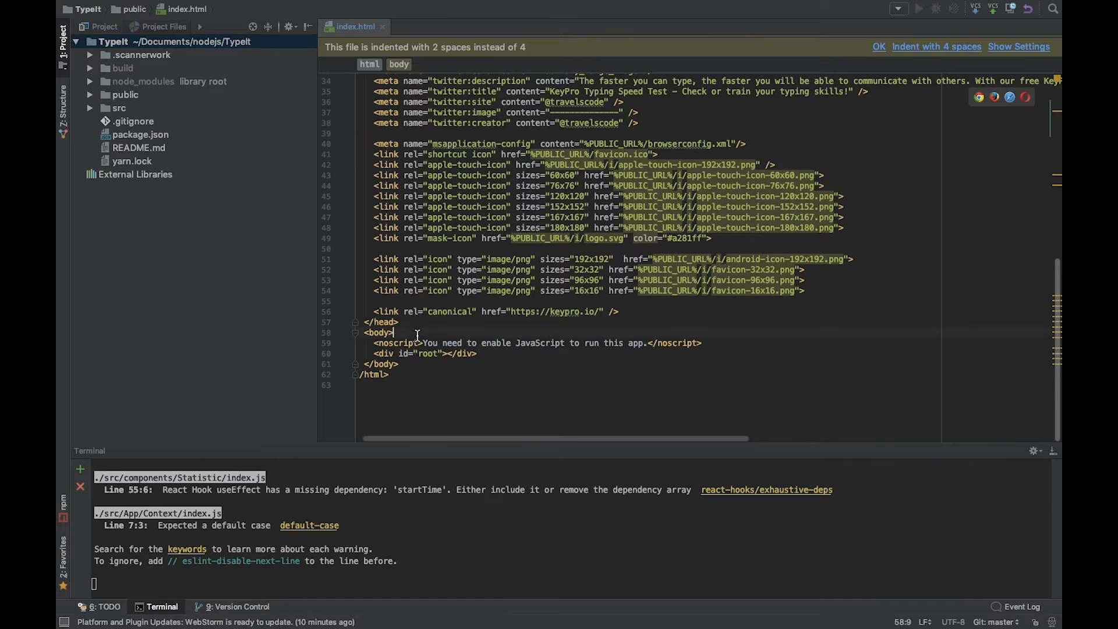
{"action": "key", "text": "Return"}
{"action": "key", "text": "super+v"}
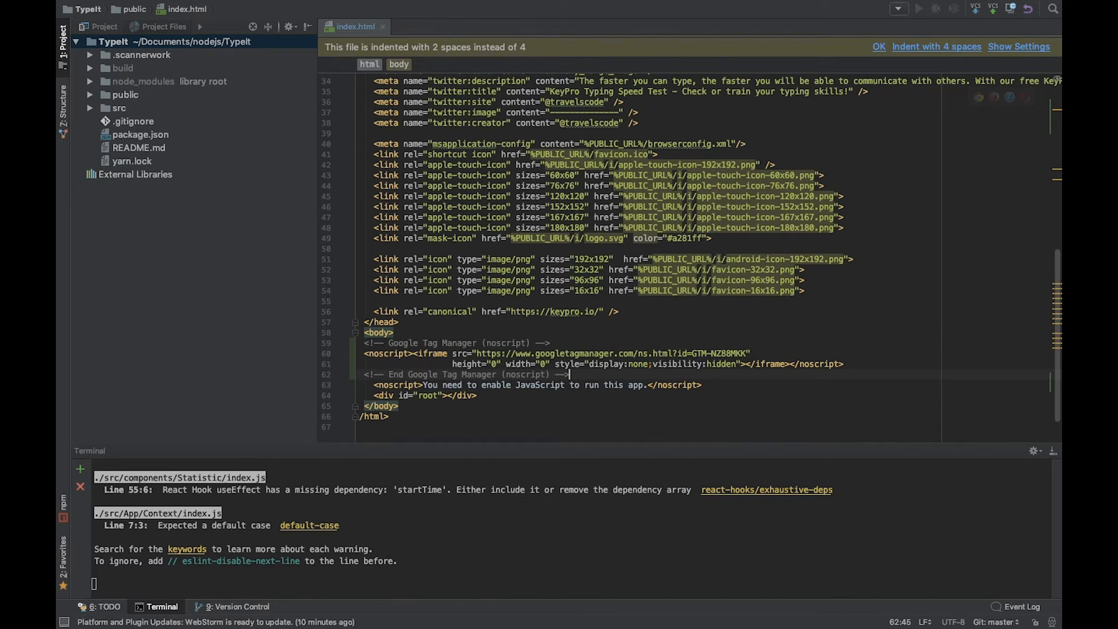
Return to Tag Manager, close the installation instructions and start a new tag in the keypro.io container
{"action": "key", "text": "ctrl+Left"}
{"action": "left_click", "coordinate": [774, 474]}
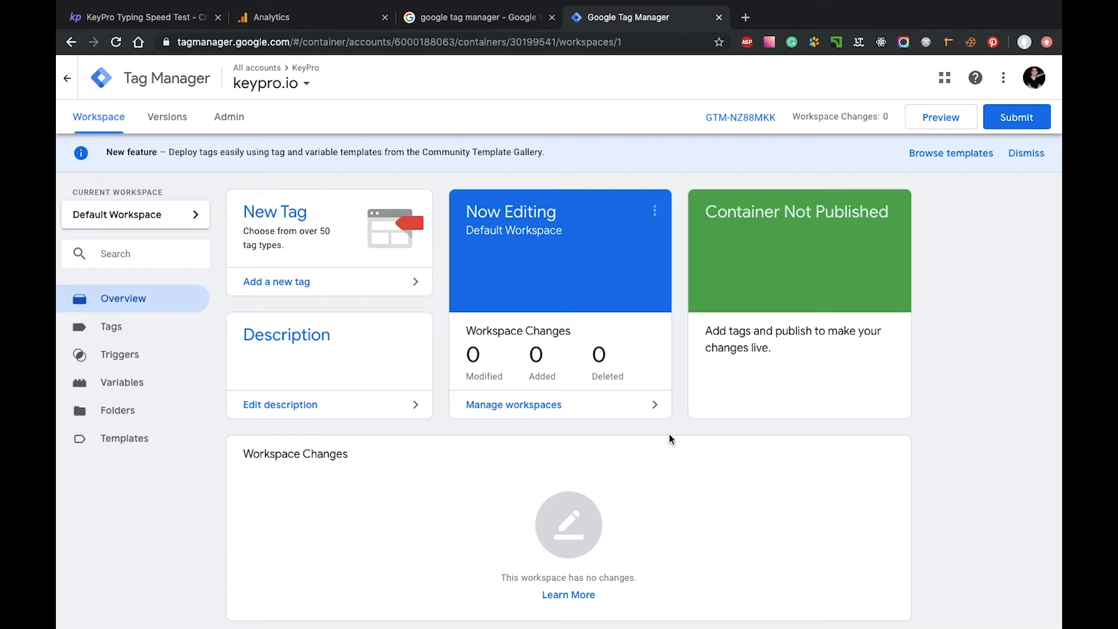
{"action": "left_click", "coordinate": [113, 330]}
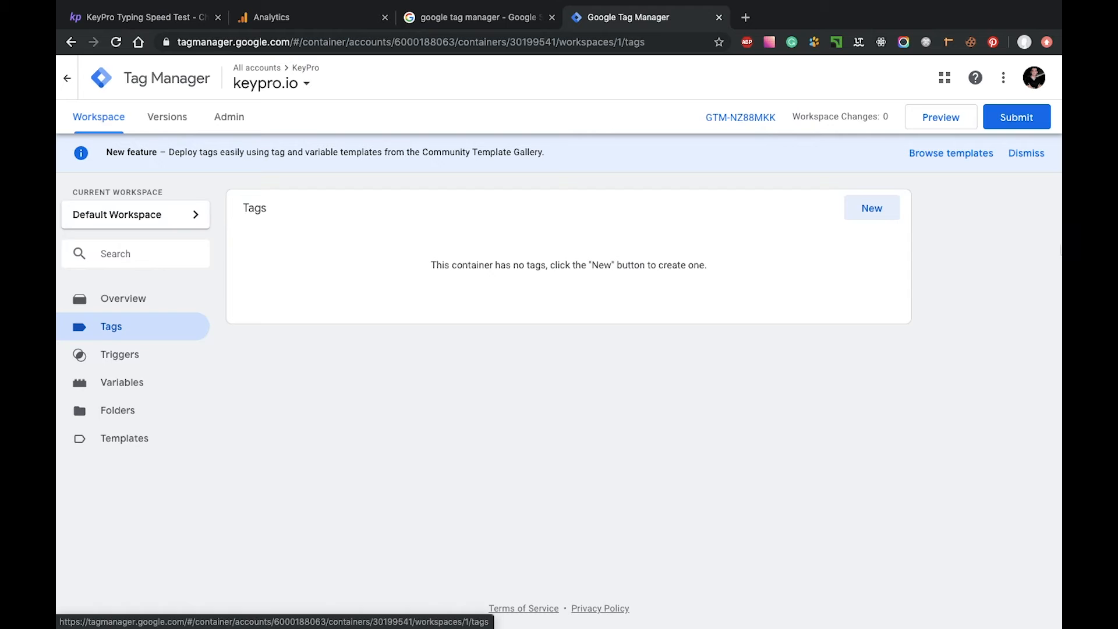
{"action": "left_click", "coordinate": [883, 209]}
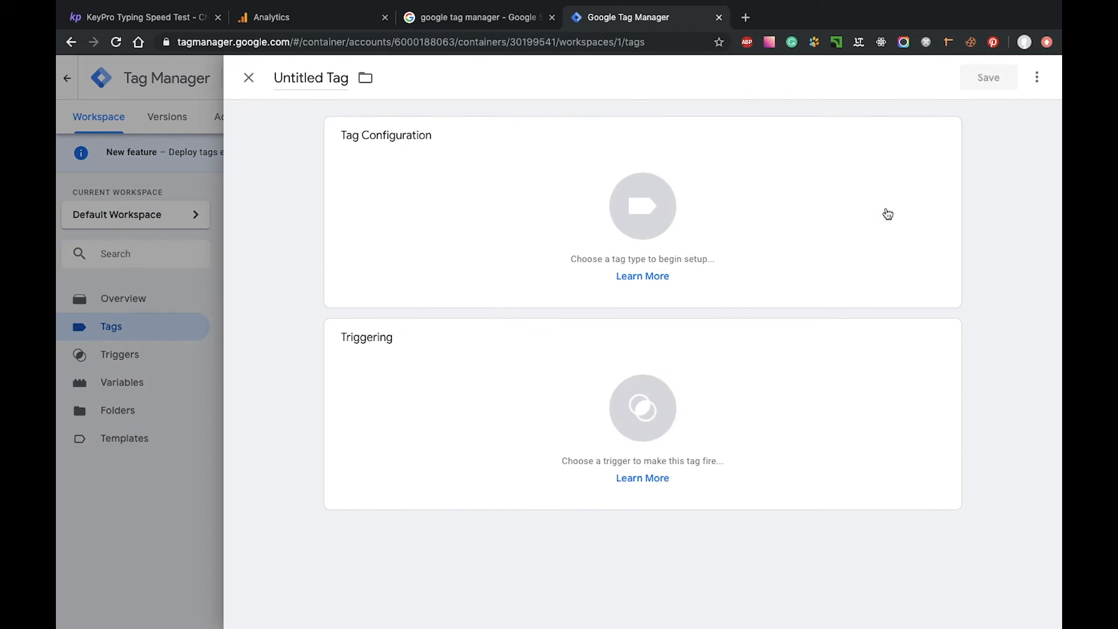
Browse the available tag types and set the new tag's type to Google Analytics: Universal Analytics
{"action": "left_click", "coordinate": [661, 213]}
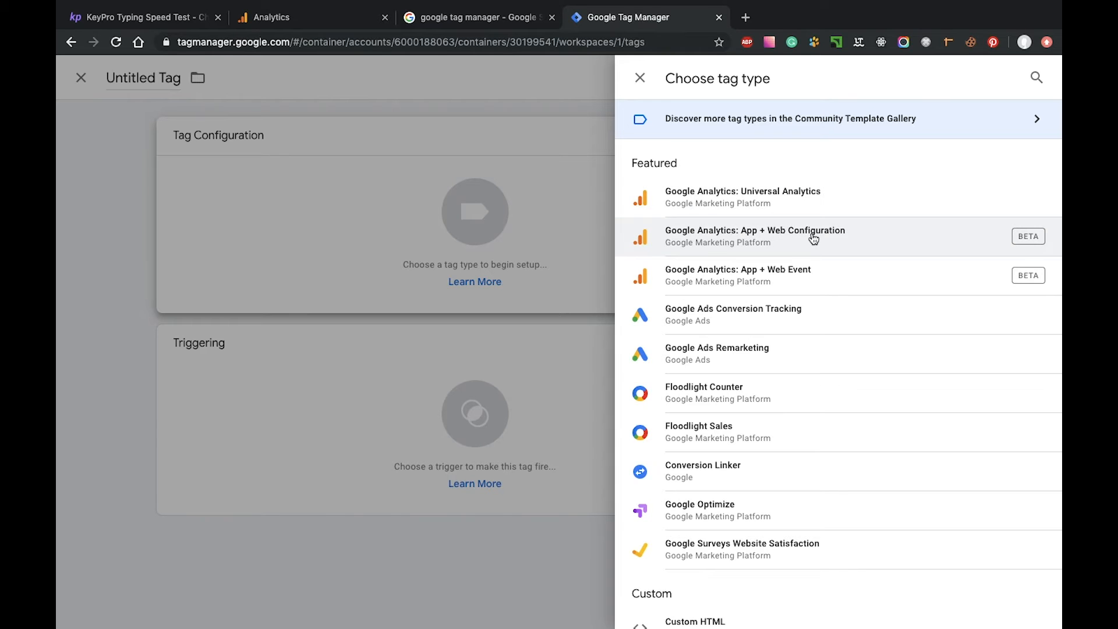
{"action": "scroll", "coordinate": [818, 394], "scroll_direction": "down", "scroll_amount": 6}
{"action": "scroll", "coordinate": [815, 379], "scroll_direction": "up", "scroll_amount": 1}
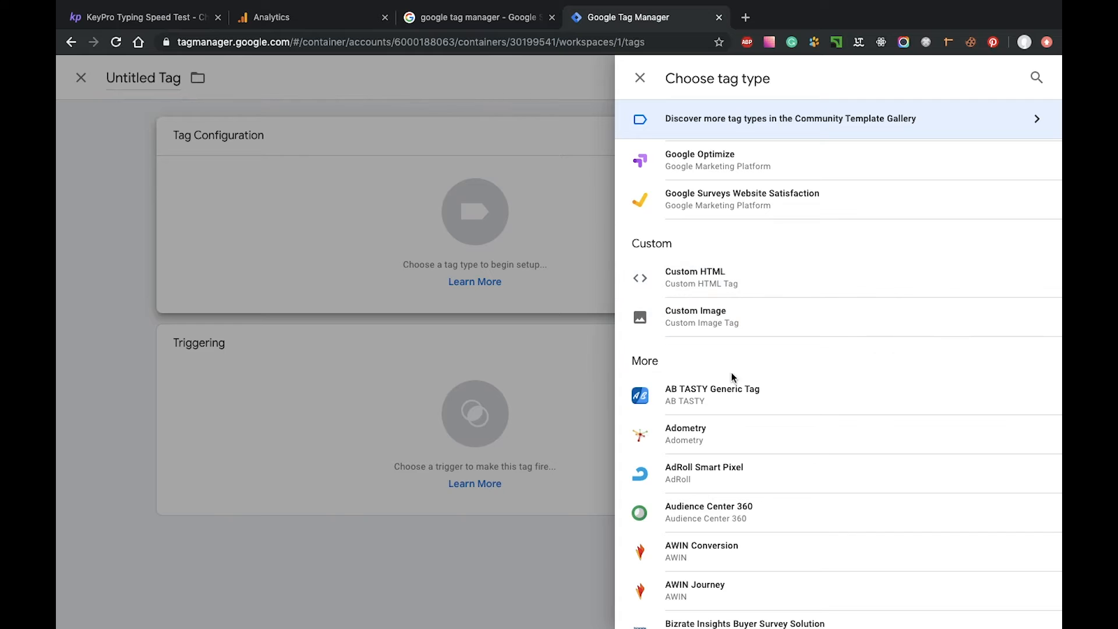
{"action": "scroll", "coordinate": [742, 447], "scroll_direction": "down", "scroll_amount": 5}
{"action": "scroll", "coordinate": [742, 446], "scroll_direction": "down", "scroll_amount": 6}
{"action": "scroll", "coordinate": [743, 447], "scroll_direction": "up", "scroll_amount": 18}
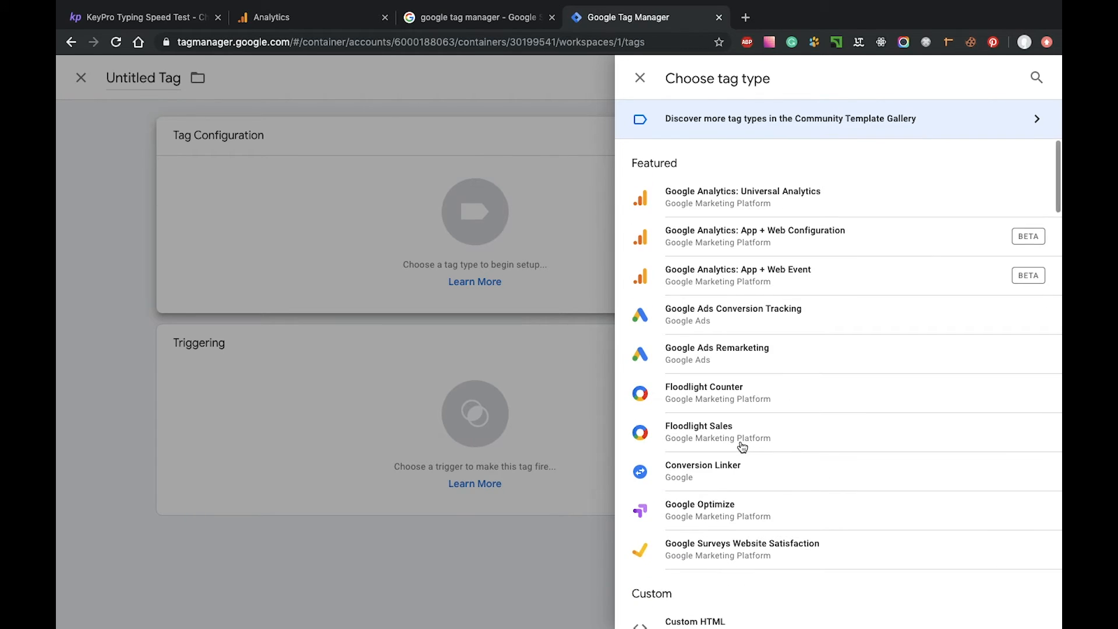
{"action": "left_click", "coordinate": [777, 194]}
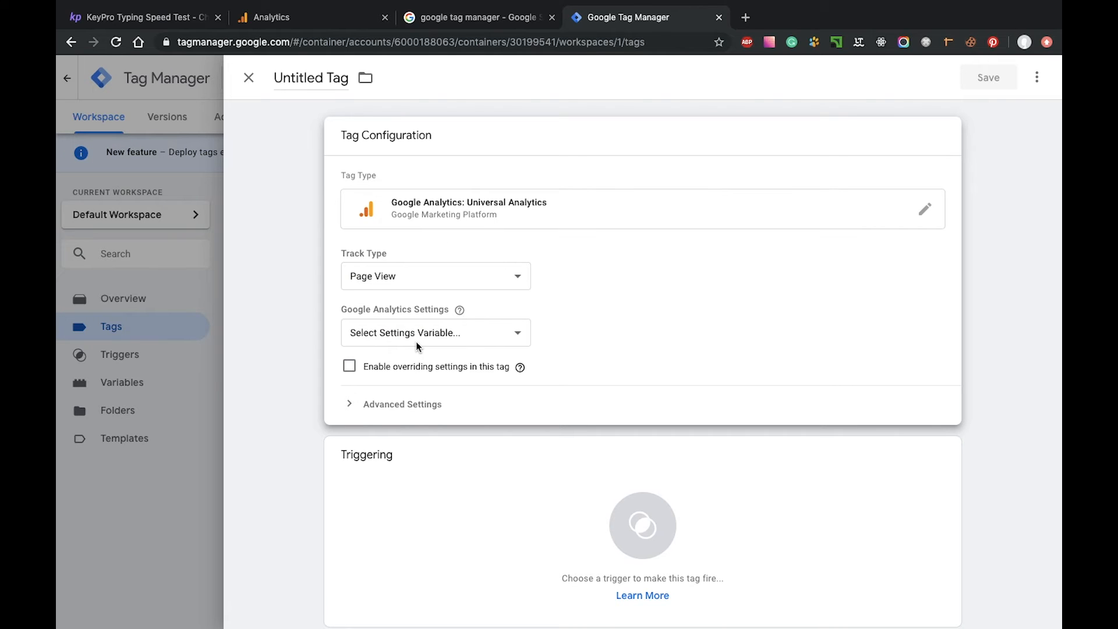
Review the available tag types and track types, keeping Universal Analytics and Page View for the tag
{"action": "left_click", "coordinate": [521, 209]}
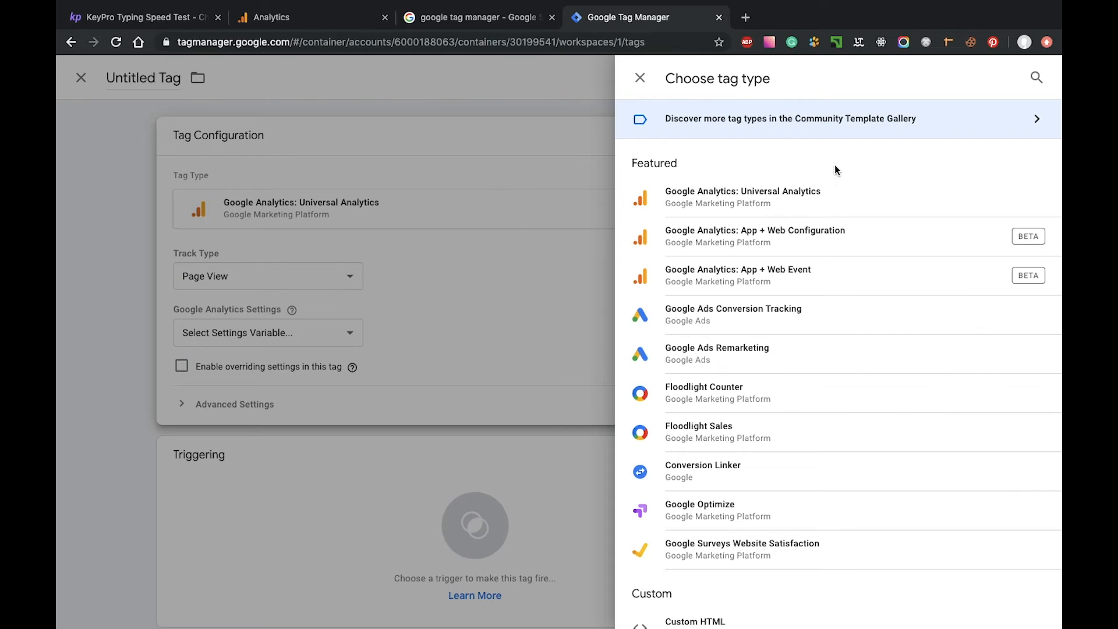
{"action": "left_click", "coordinate": [464, 208]}
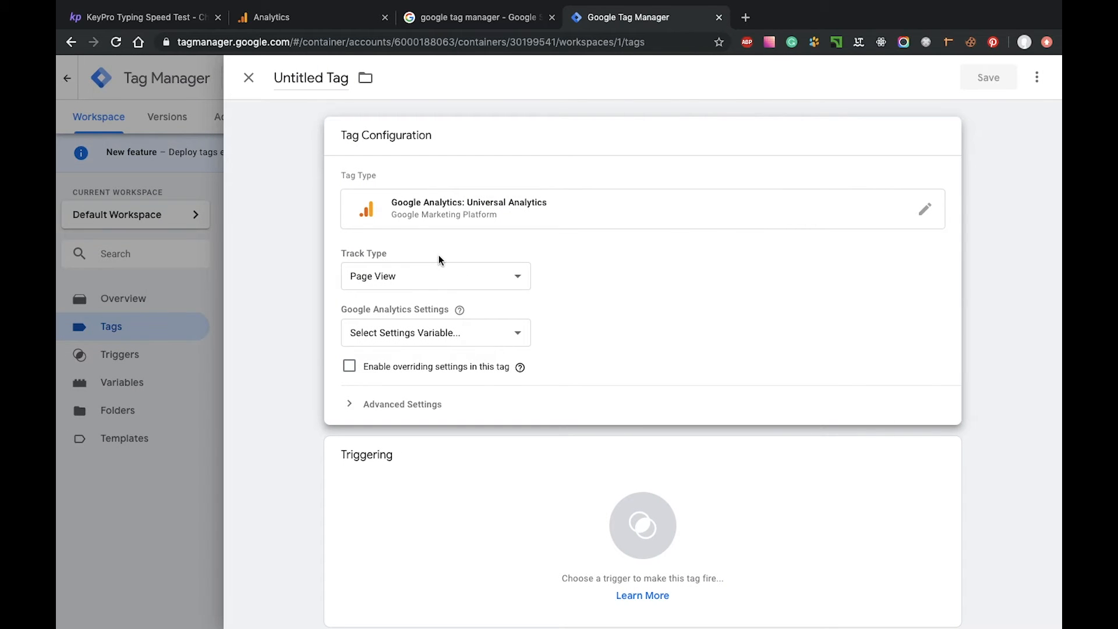
{"action": "left_click", "coordinate": [456, 278]}
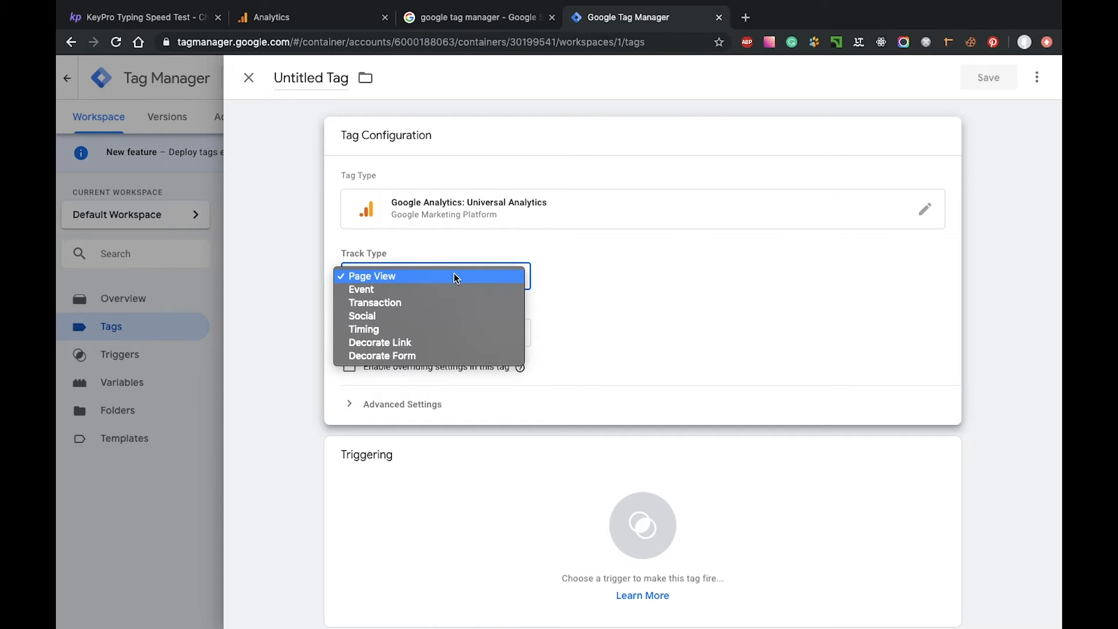
{"action": "left_click", "coordinate": [609, 294]}
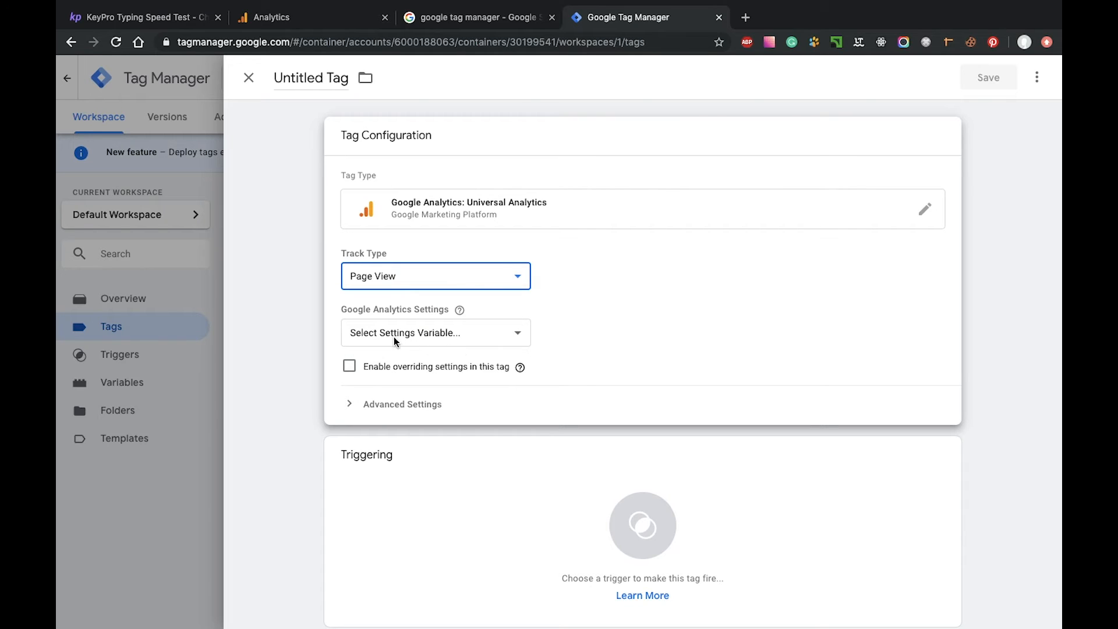
Start a new Google Analytics settings variable for the tag and copy the KeyPro property's tracking ID from Google Analytics
{"action": "left_click", "coordinate": [358, 322]}
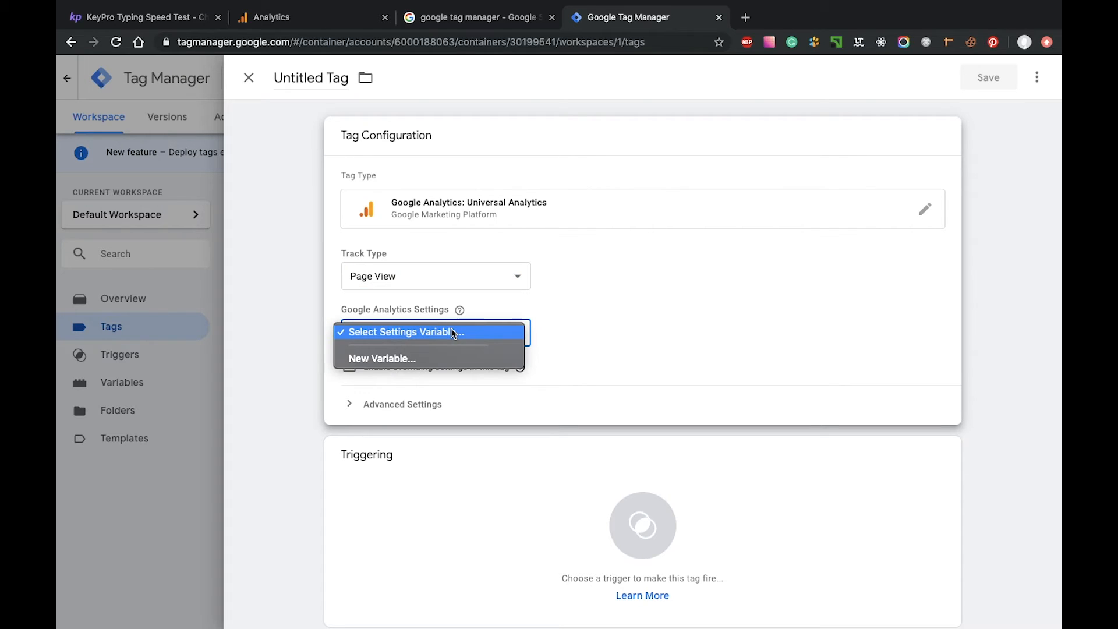
{"action": "left_click", "coordinate": [390, 359]}
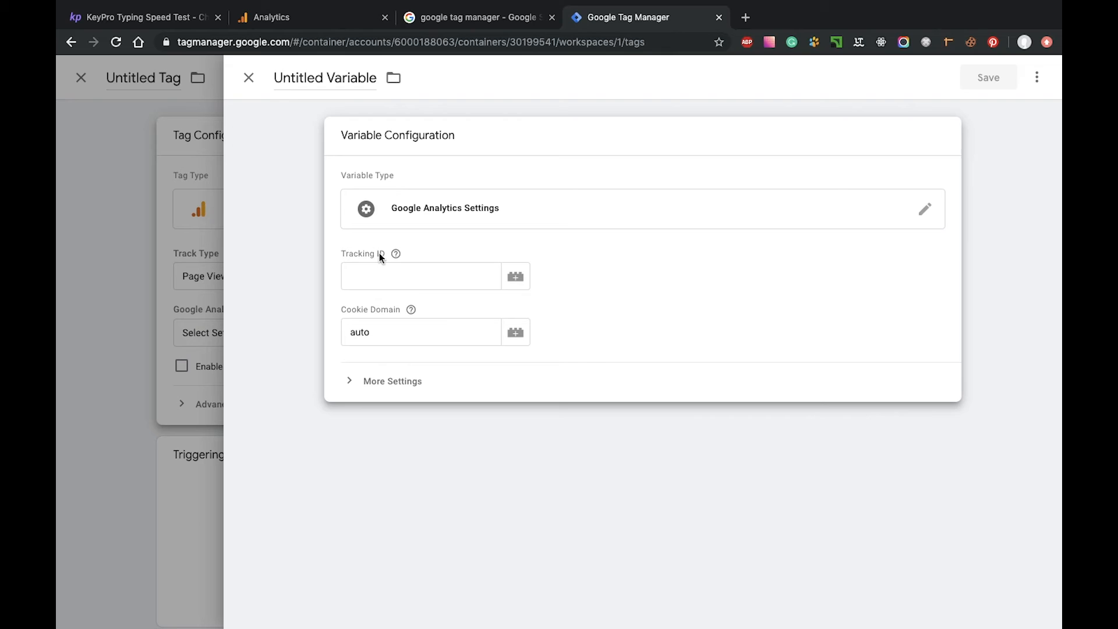
{"action": "left_click", "coordinate": [324, 17]}
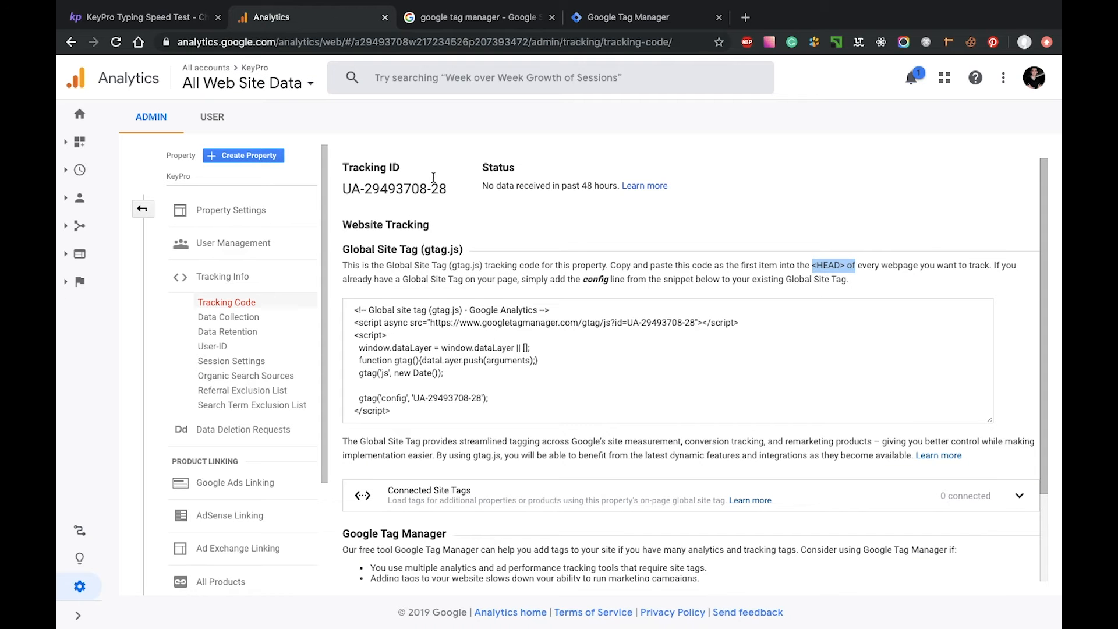
{"action": "left_click_drag", "start_coordinate": [343, 188], "coordinate": [444, 193]}
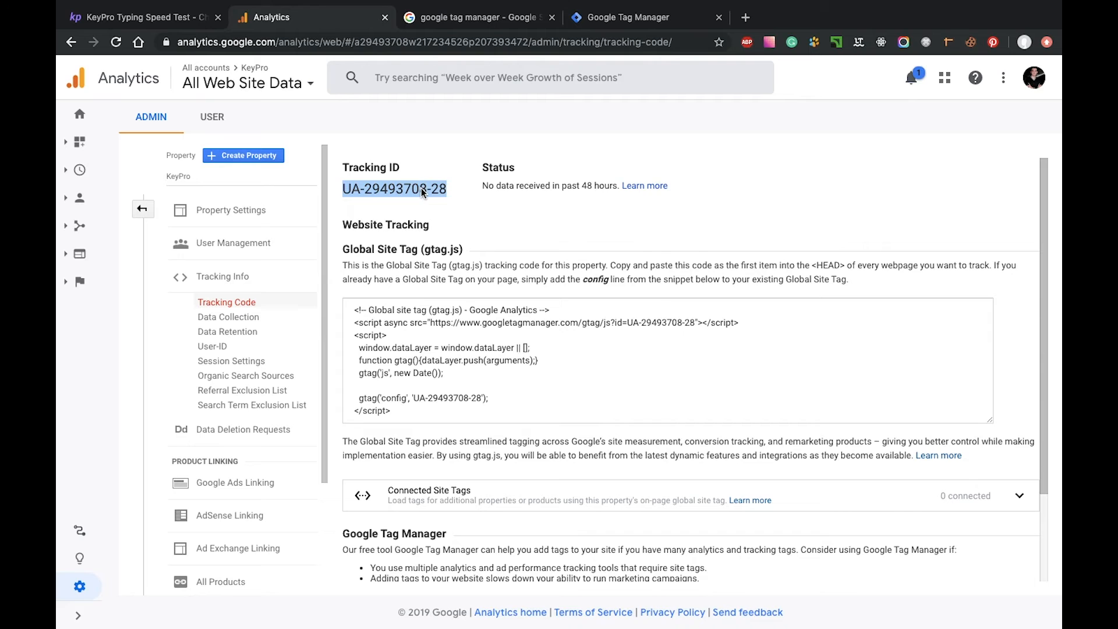
{"action": "right_click", "coordinate": [423, 192]}
{"action": "left_click", "coordinate": [464, 217]}
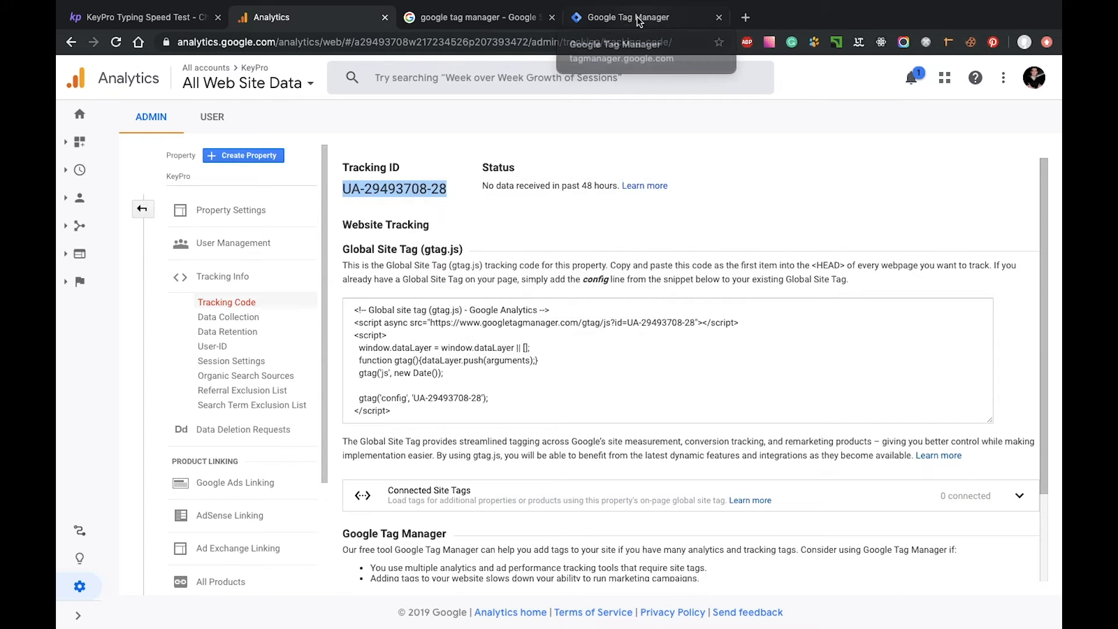
Return to Tag Manager, paste the copied tracking ID into the new variable and save it as Google Analytics Settings
{"action": "left_click", "coordinate": [628, 17]}
{"action": "left_click", "coordinate": [400, 275]}
{"action": "key", "text": "ctrl+v"}
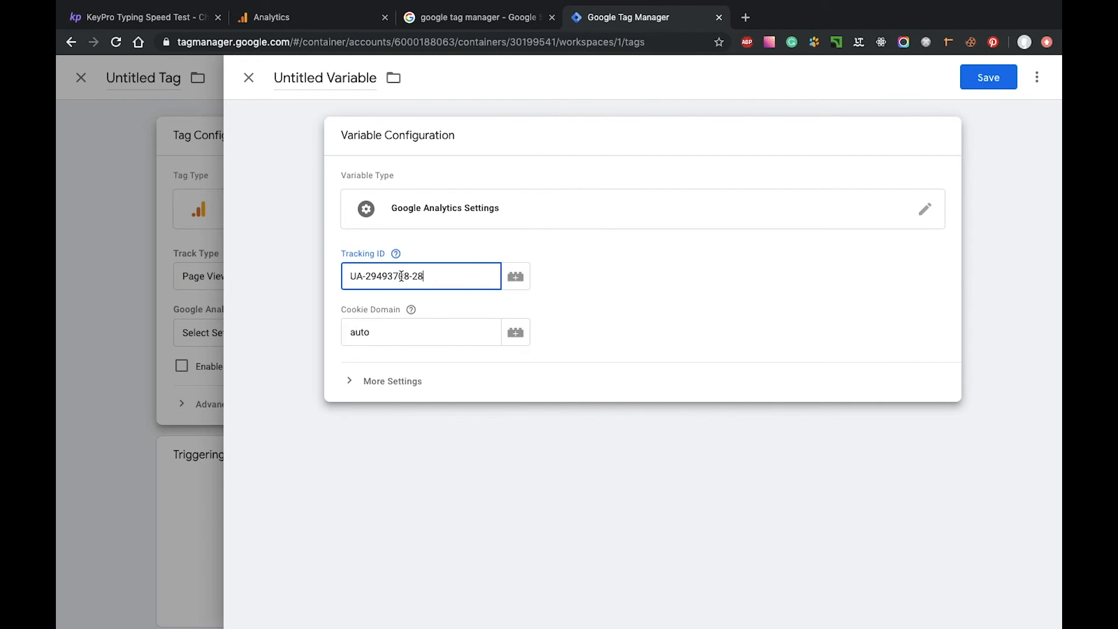
{"action": "left_click", "coordinate": [988, 78]}
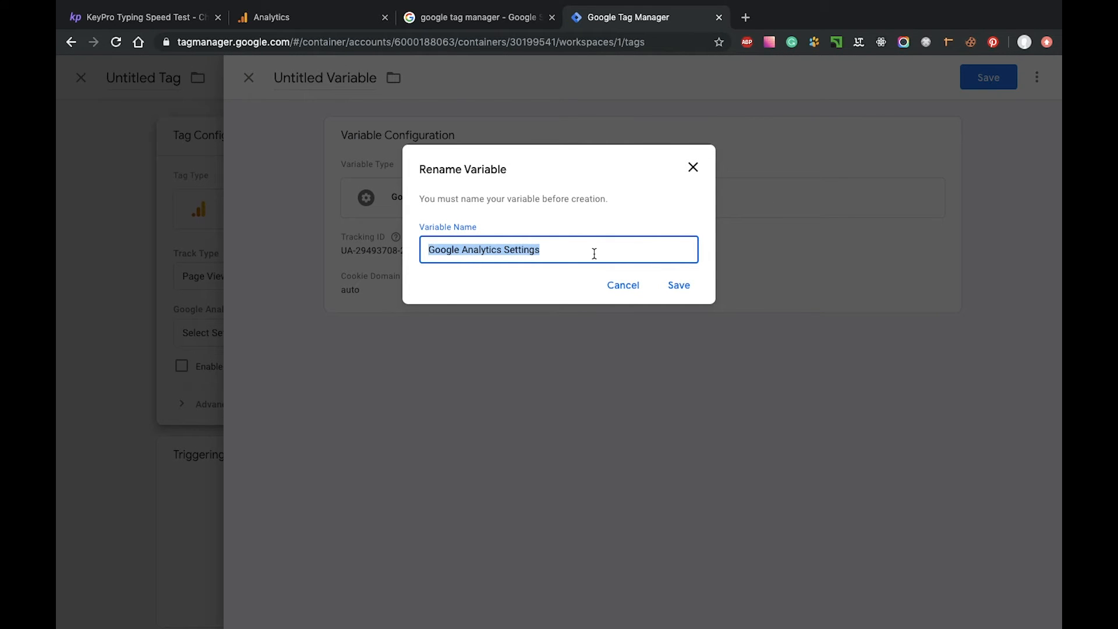
{"action": "left_click", "coordinate": [673, 285]}
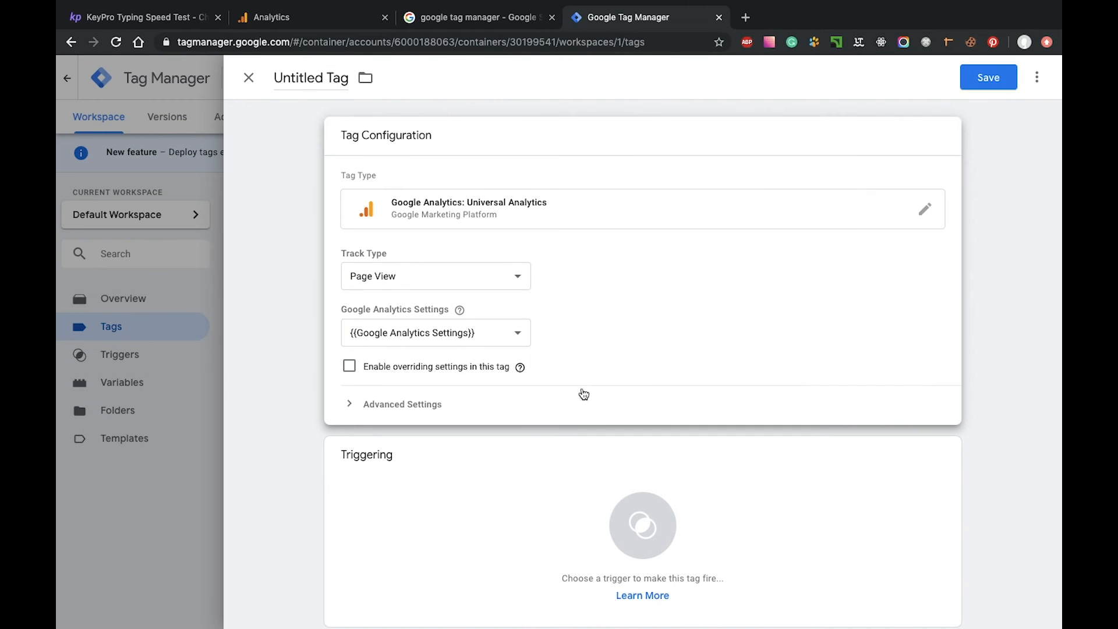
Add the All Pages trigger to the Universal Analytics tag
{"action": "scroll", "coordinate": [536, 400], "scroll_direction": "down", "scroll_amount": 1}
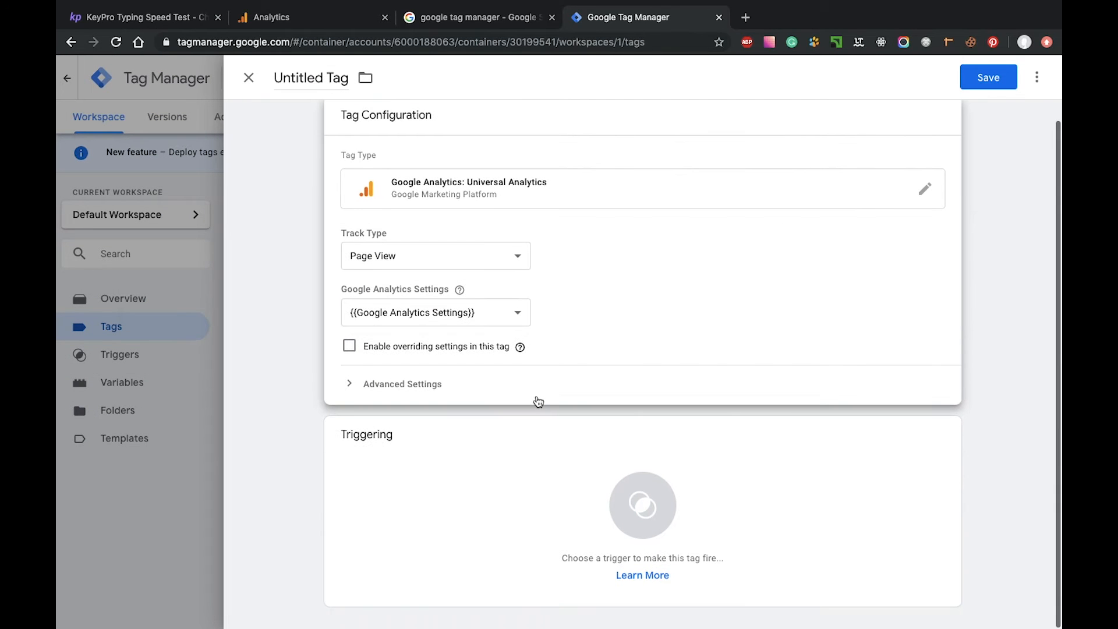
{"action": "left_click", "coordinate": [985, 81]}
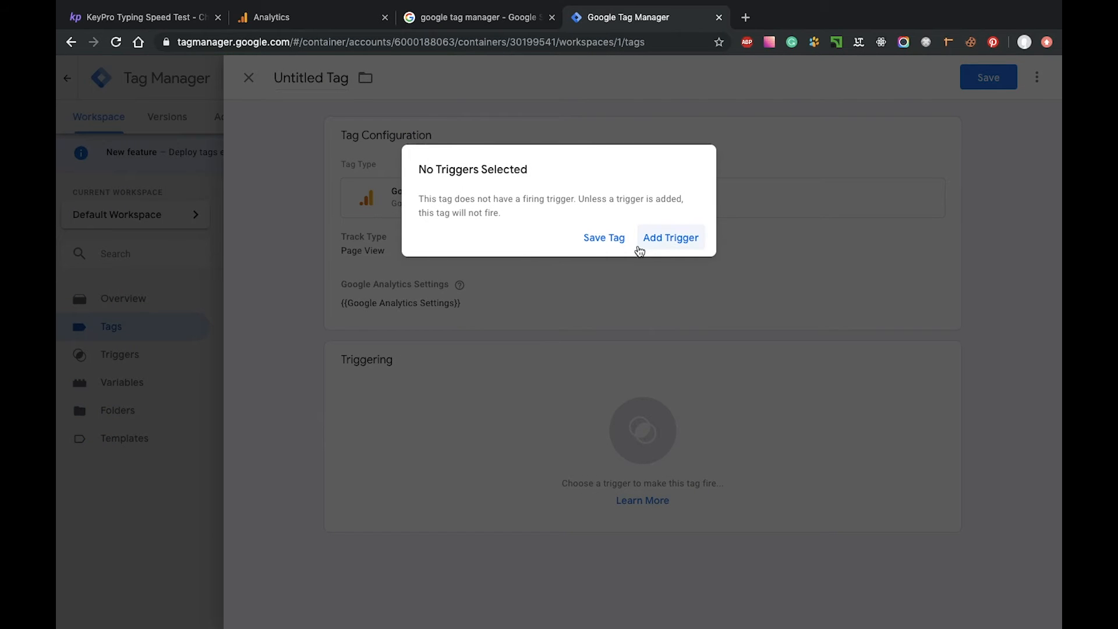
{"action": "left_click", "coordinate": [675, 244]}
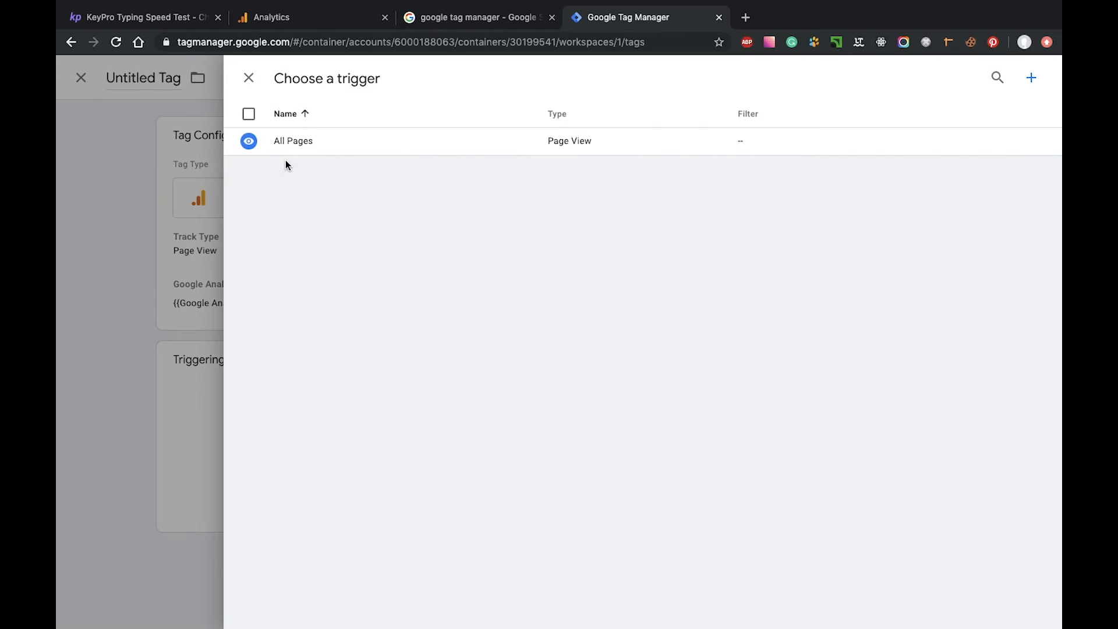
{"action": "left_click", "coordinate": [249, 142]}
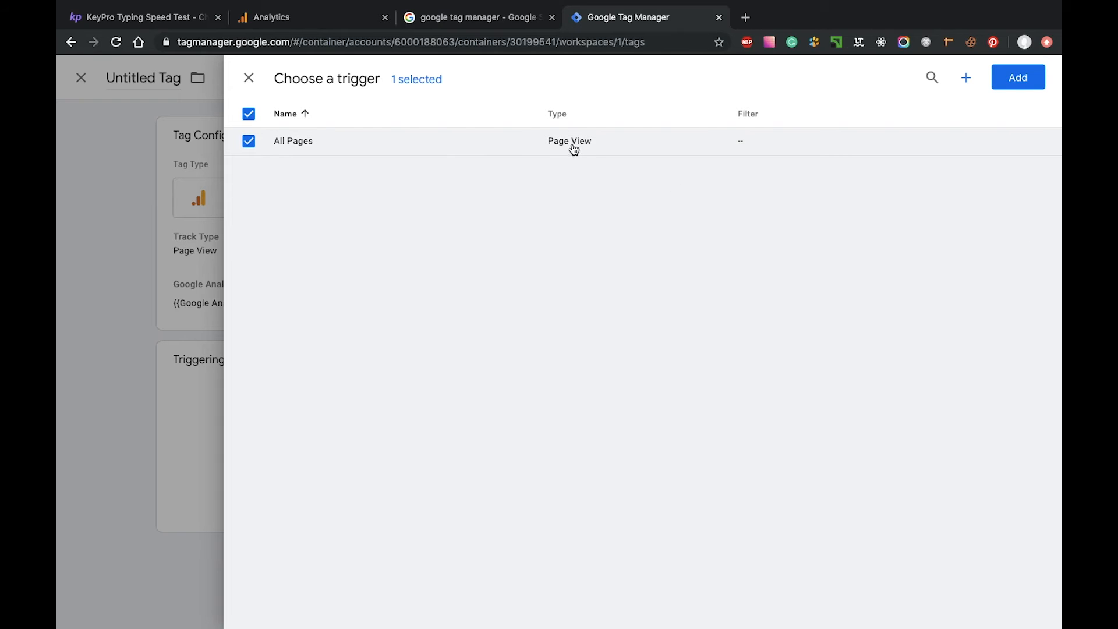
{"action": "left_click", "coordinate": [1028, 76]}
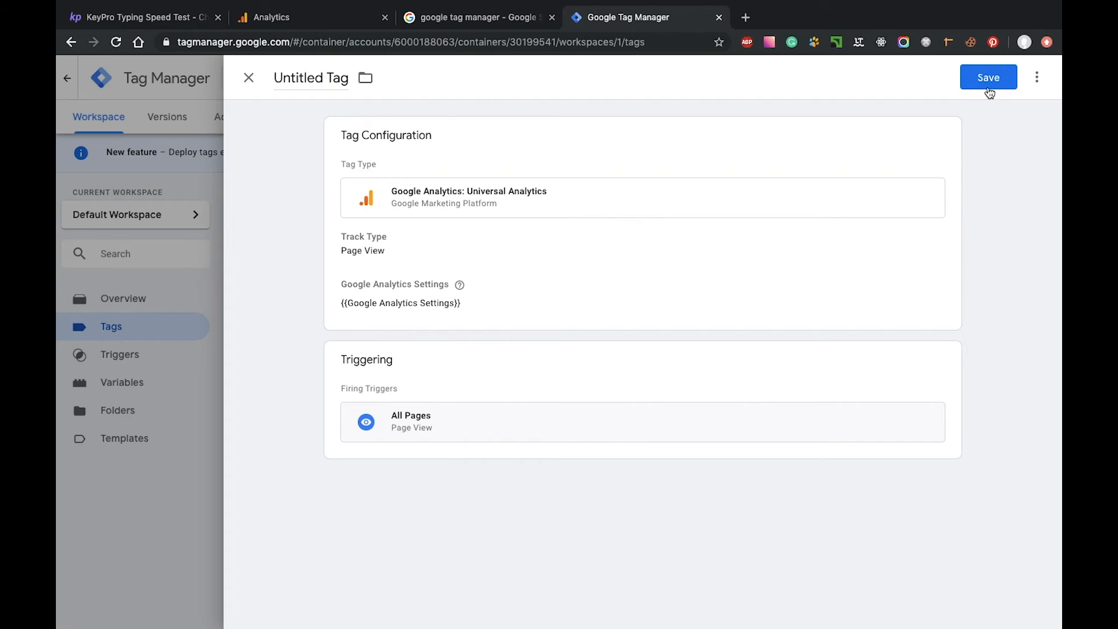
Save the Universal Analytics tag with its All Pages trigger
{"action": "left_click", "coordinate": [987, 85]}
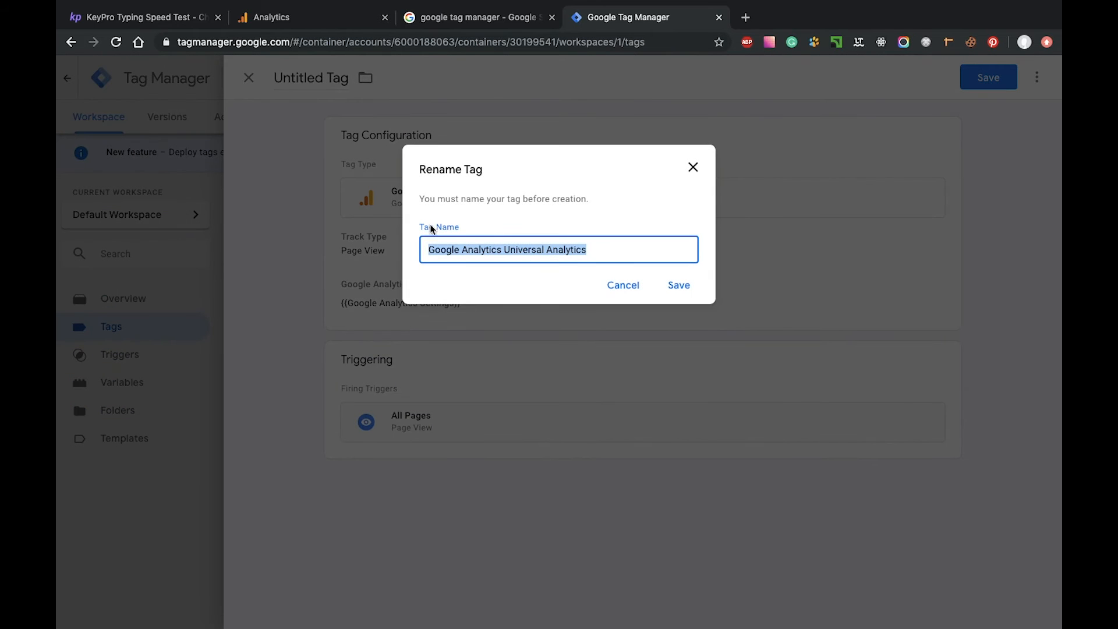